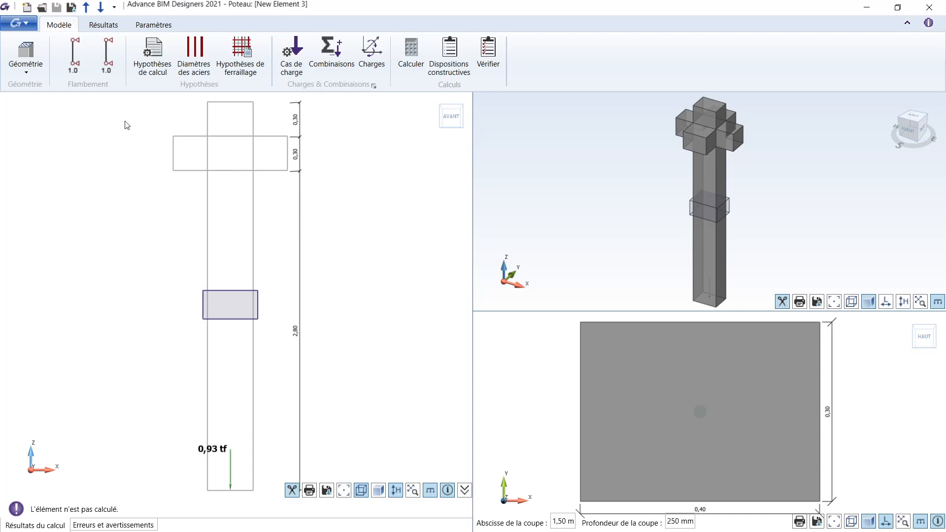
left_click(97, 26)
left_click(160, 26)
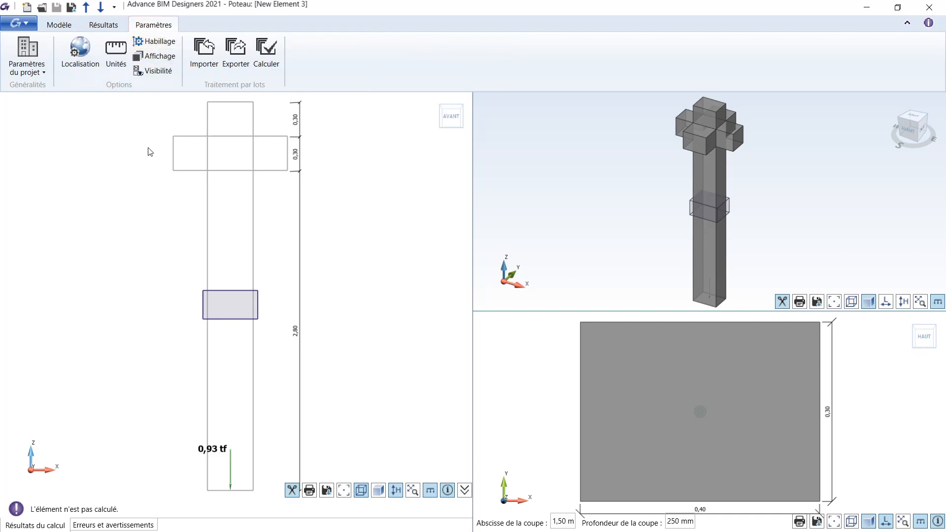
left_click(68, 25)
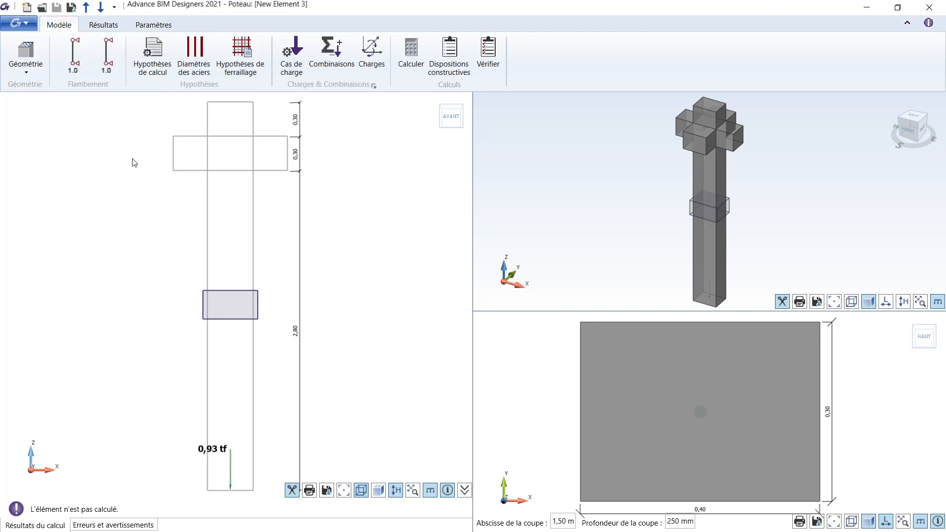
left_click(22, 70)
left_click(93, 97)
left_click(108, 26)
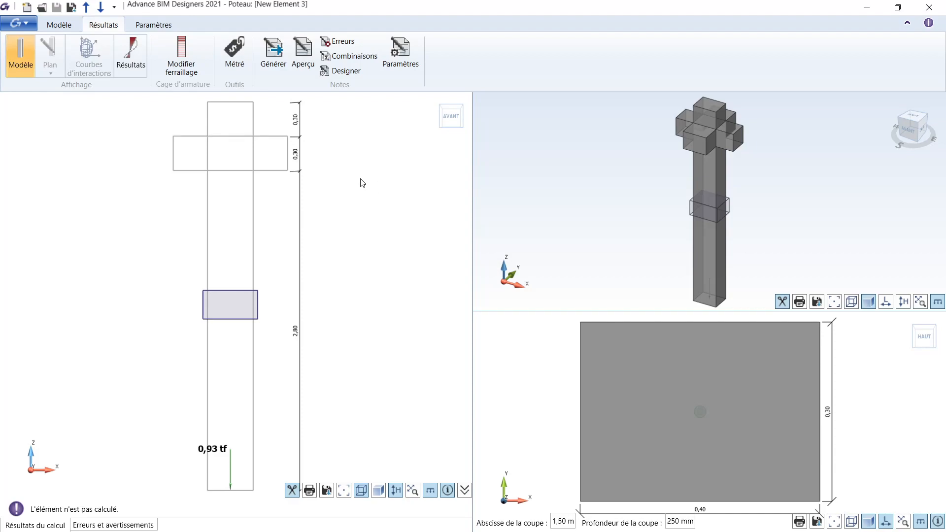
- Review the localisation settings and confirm them with France as the country and EC2 as the reinforced concrete standard
left_click(157, 26)
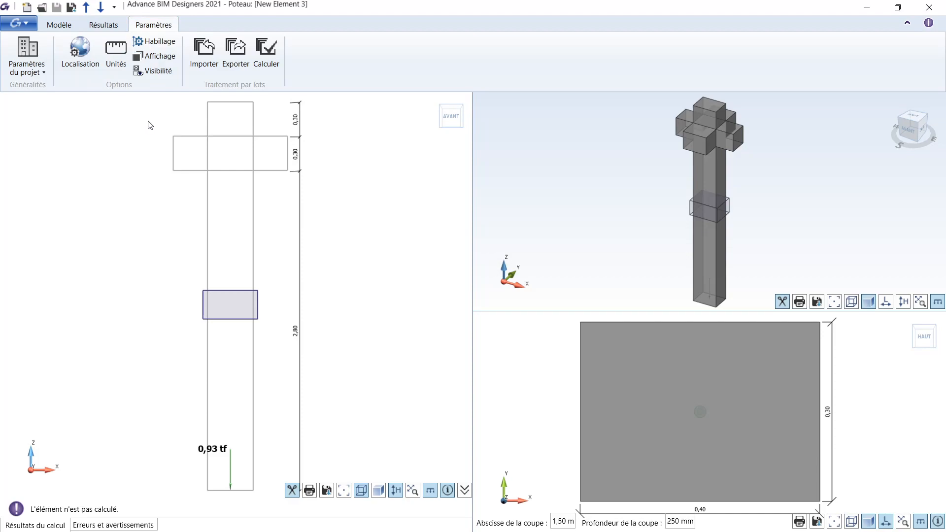
left_click(80, 52)
left_click_drag(325, 112, 354, 109)
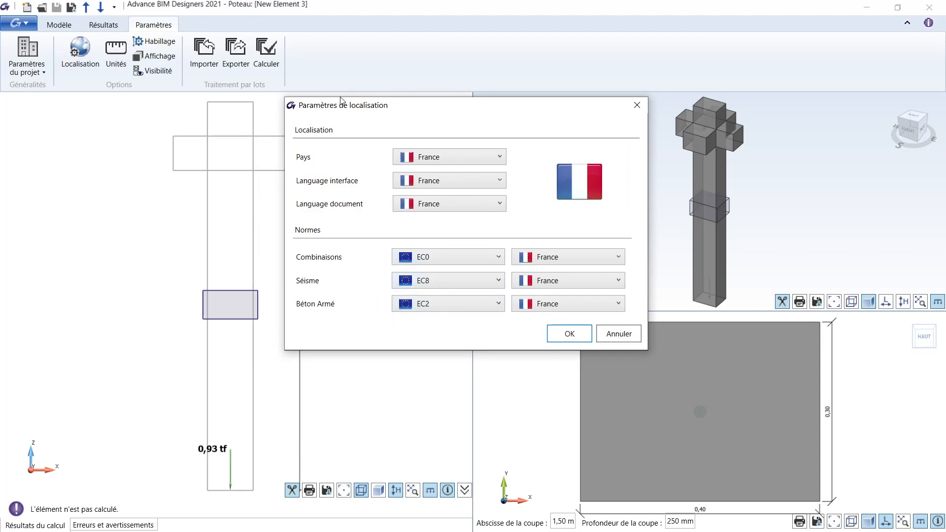
left_click_drag(348, 109, 348, 98)
left_click(445, 144)
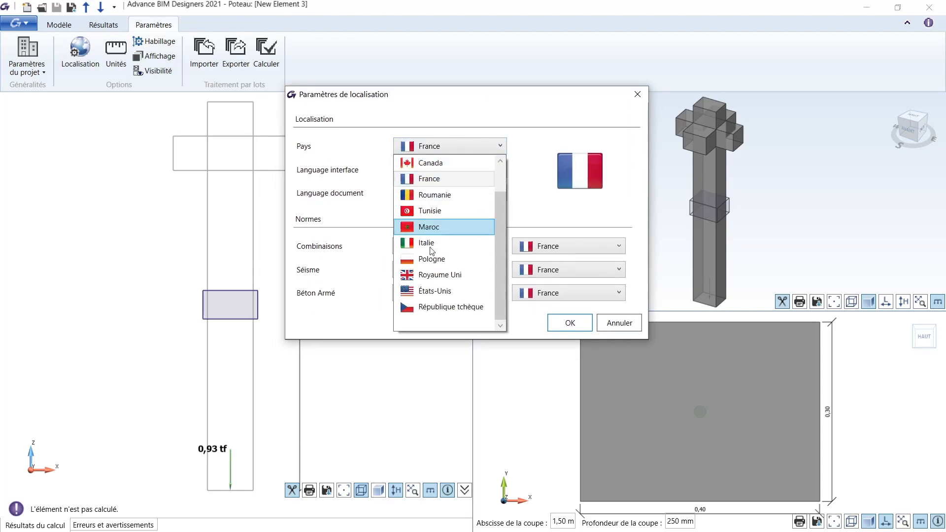
left_click_drag(502, 232, 501, 190)
left_click(492, 150)
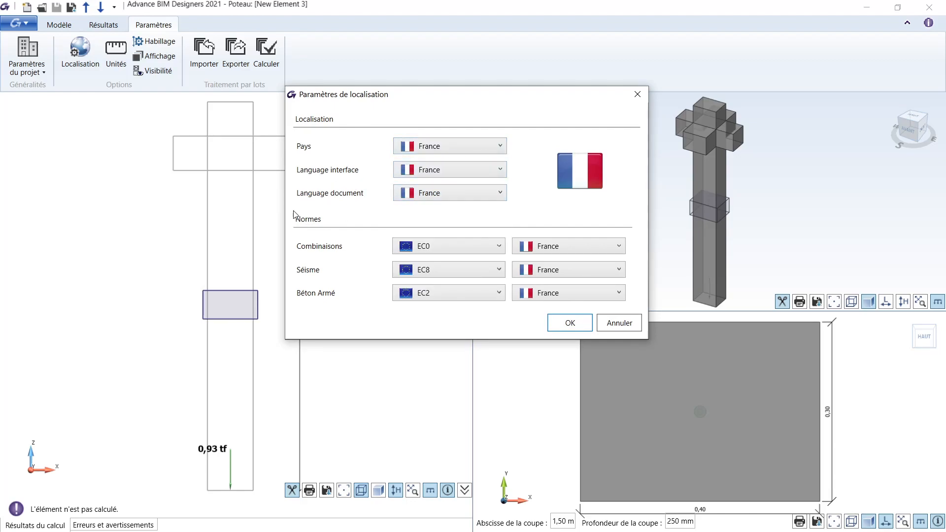
left_click_drag(397, 97, 396, 90)
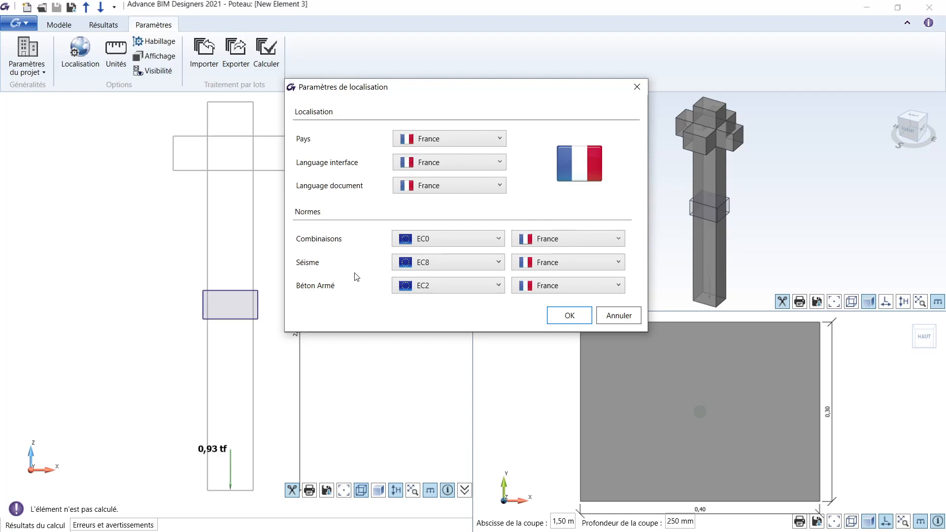
left_click(487, 291)
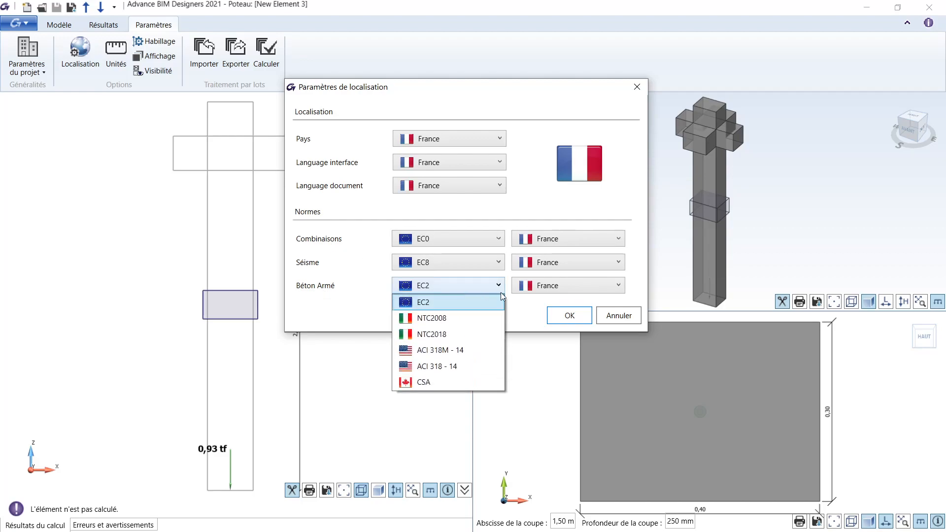
left_click(425, 303)
left_click(569, 316)
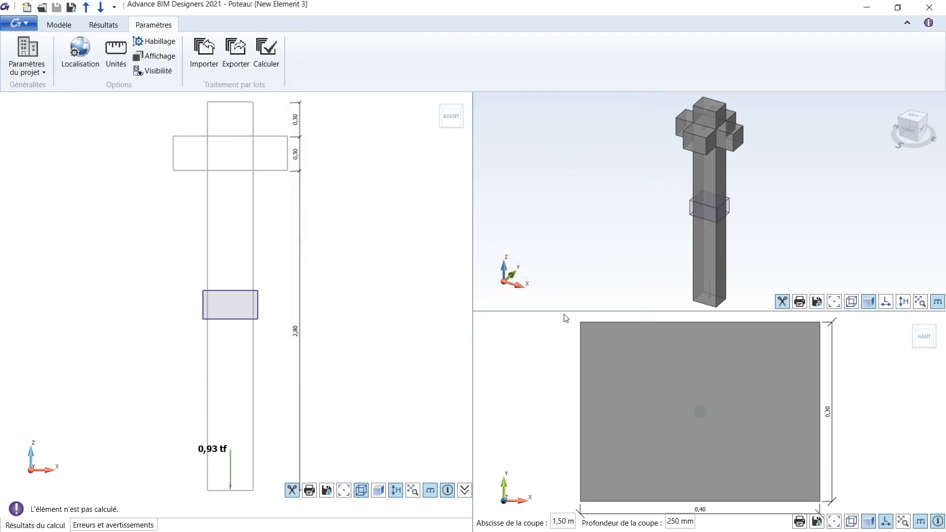
- Check the project's unit settings for lengths, forces, stresses and reinforcement without changing them
left_click(116, 49)
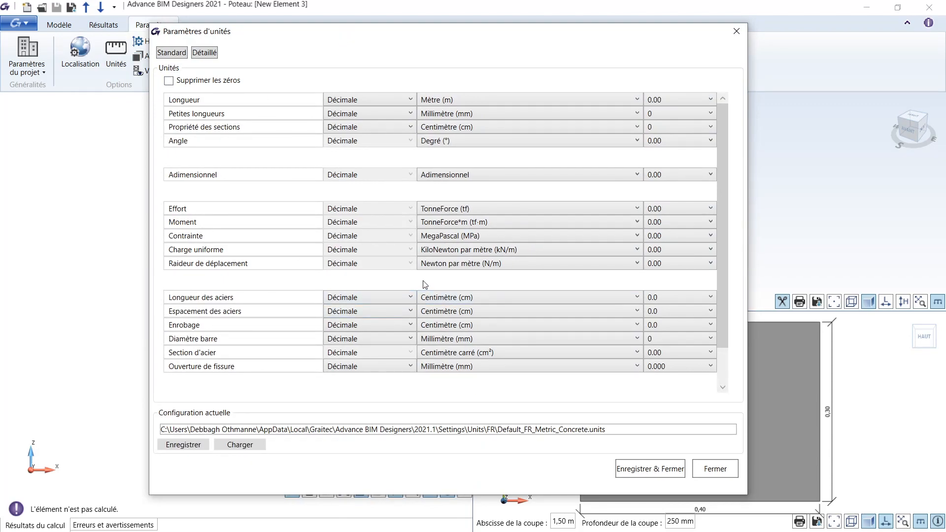
left_click(713, 468)
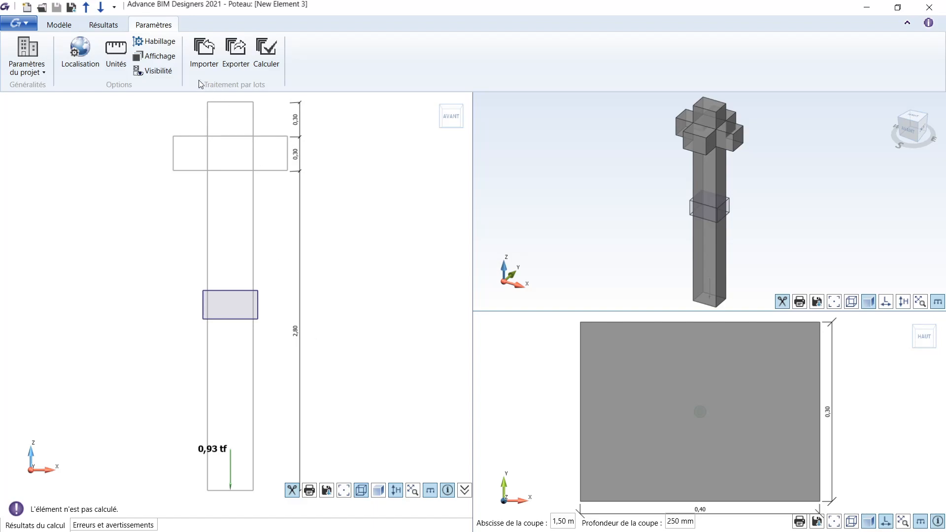
- Look through the column's geometry settings: section geometry, upper elements and buckling length
left_click(62, 26)
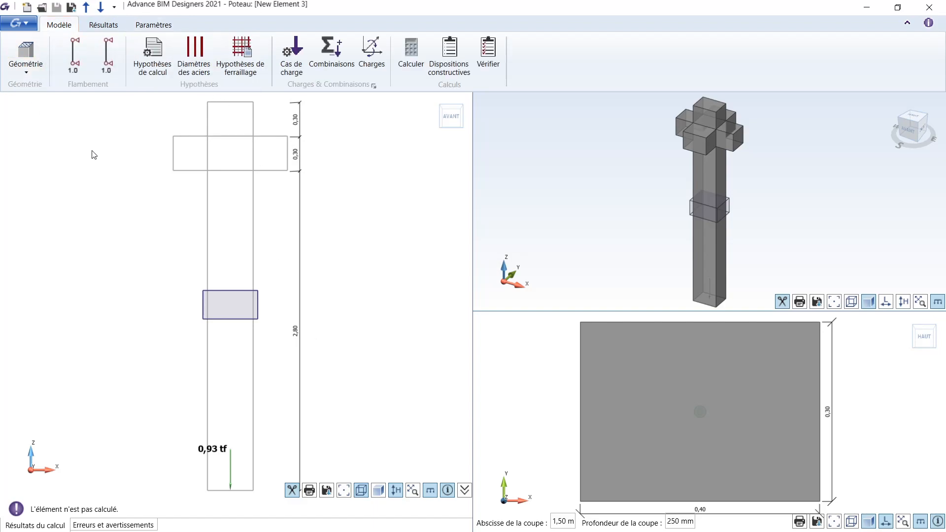
left_click(23, 46)
left_click_drag(192, 76, 211, 108)
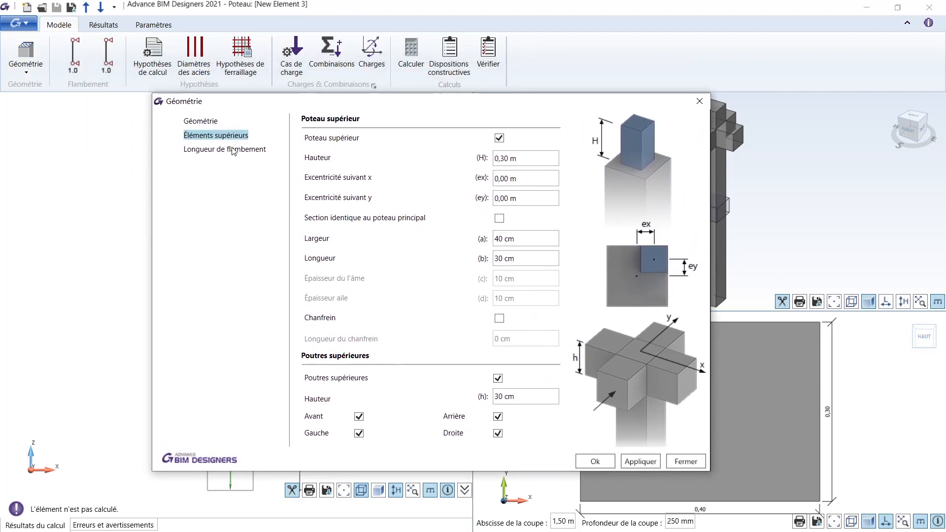
left_click(212, 122)
left_click(217, 140)
left_click(223, 149)
left_click(203, 121)
left_click(213, 138)
left_click(229, 150)
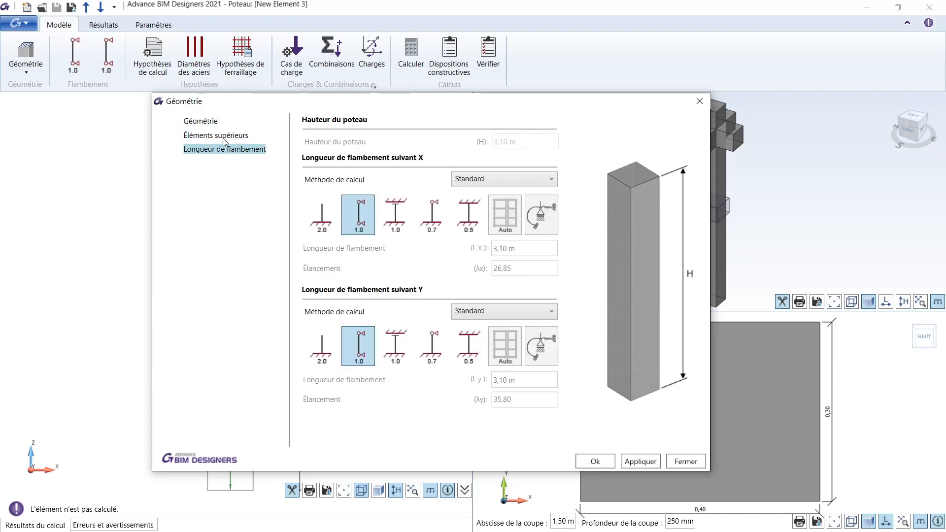
- Keep the column section rectangular, set its width to 25 cm and the column height to 3 m
left_click(207, 122)
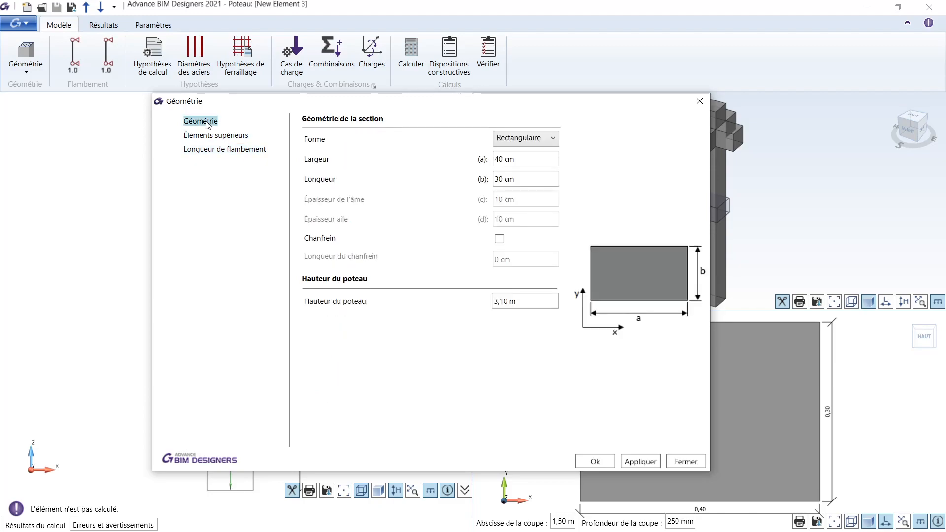
left_click(511, 143)
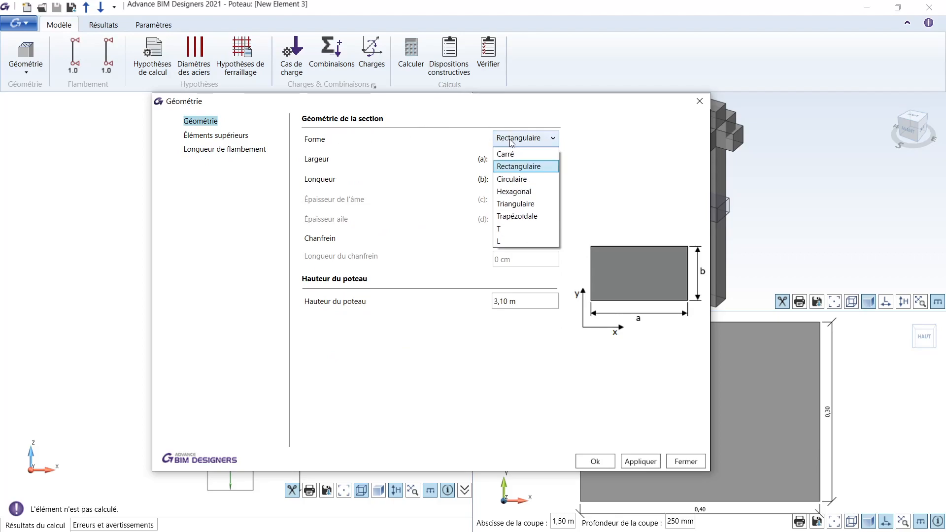
left_click(539, 142)
left_click(539, 141)
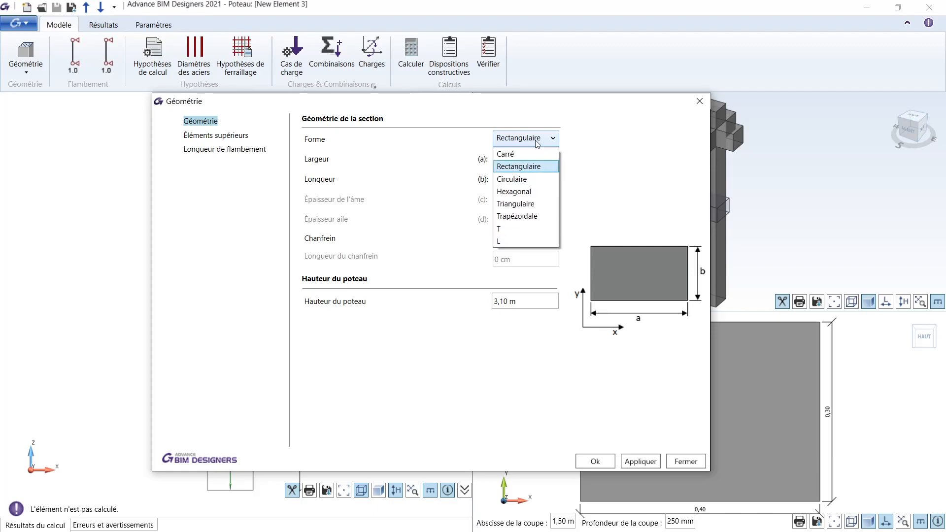
left_click(541, 166)
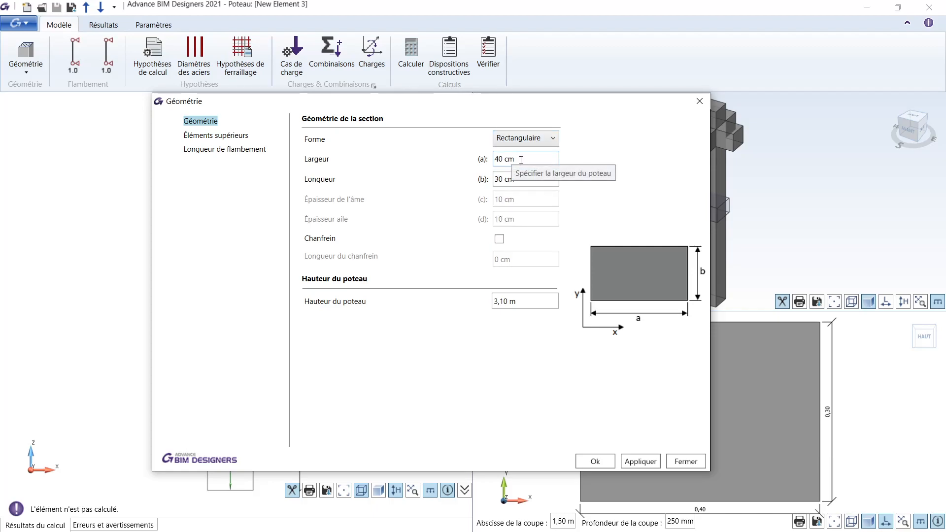
triple_click(520, 160)
type("25")
key("Tab")
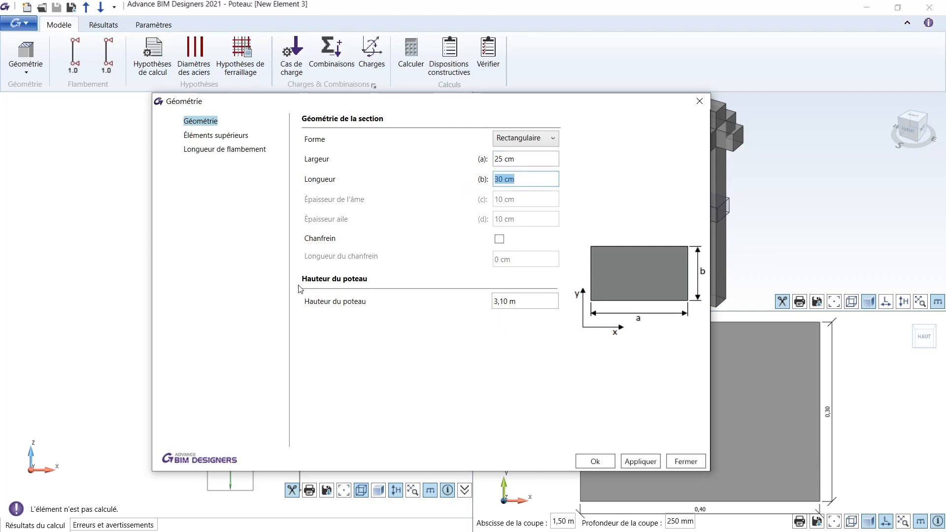
triple_click(526, 302)
type("3")
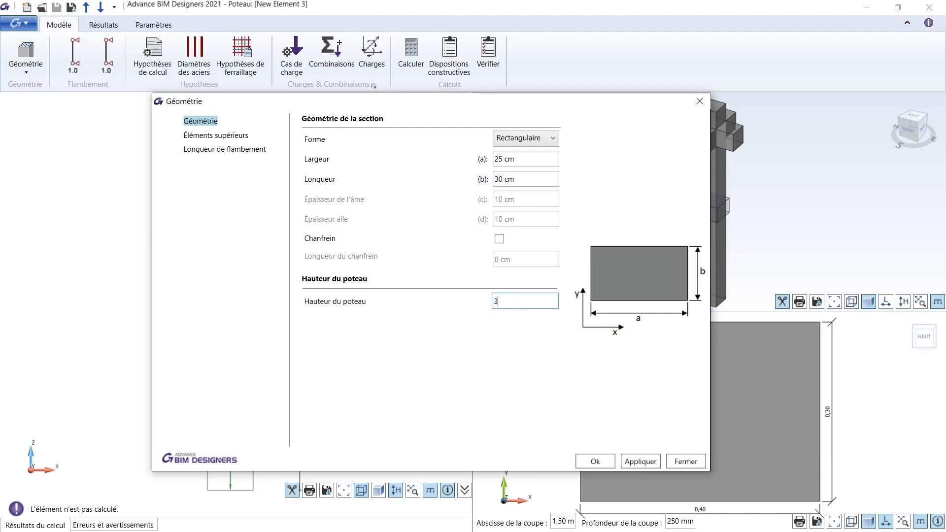
- Set the column's buckling condition to the fixed-pinned 0.7 case along both X and Y
left_click(228, 151)
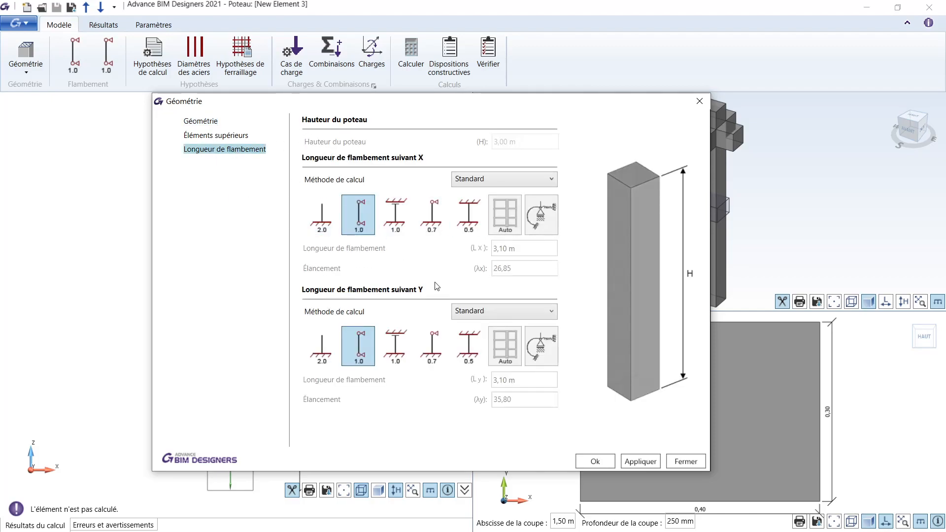
left_click(440, 213)
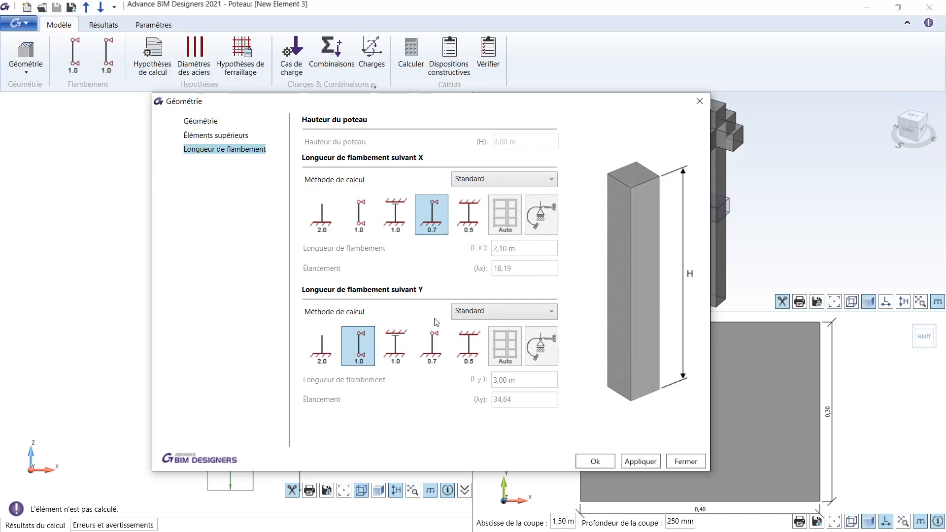
left_click(440, 347)
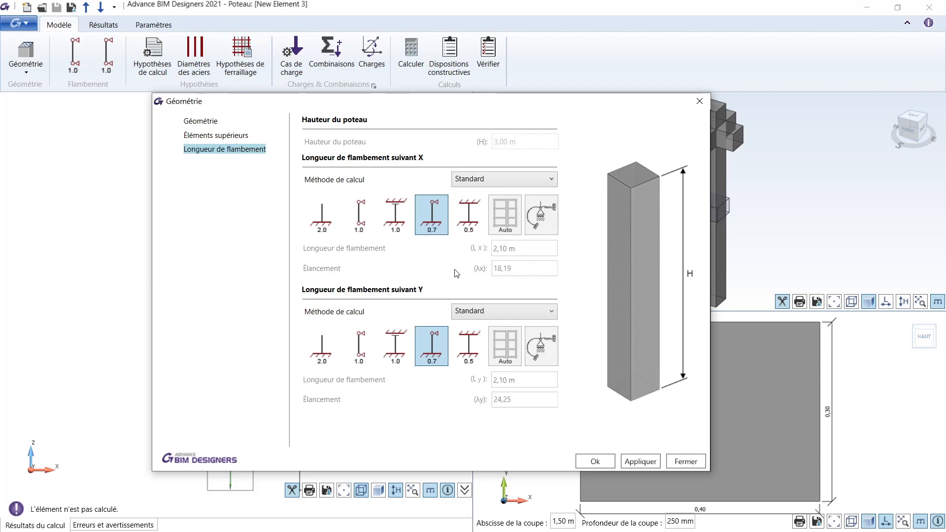
- Disable the upper column and the upper beams, and apply the geometry changes to the model
left_click(231, 138)
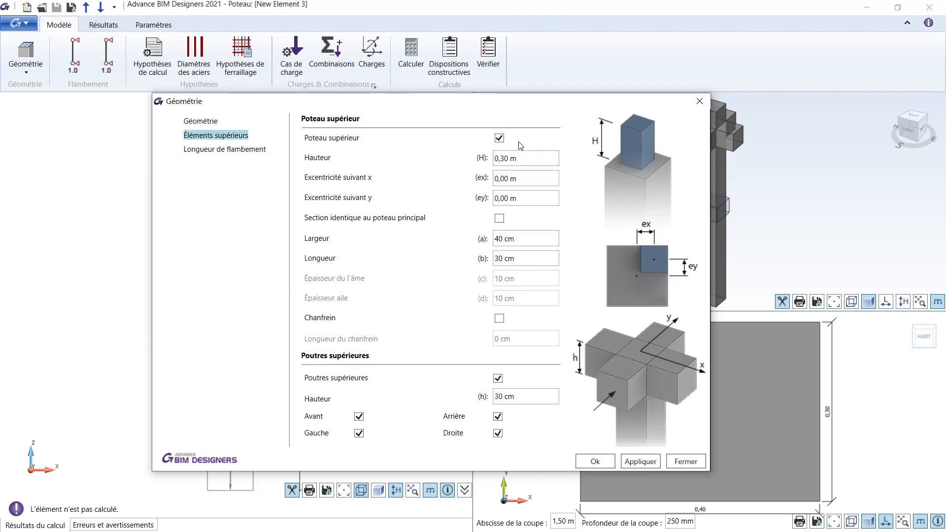
left_click(501, 139)
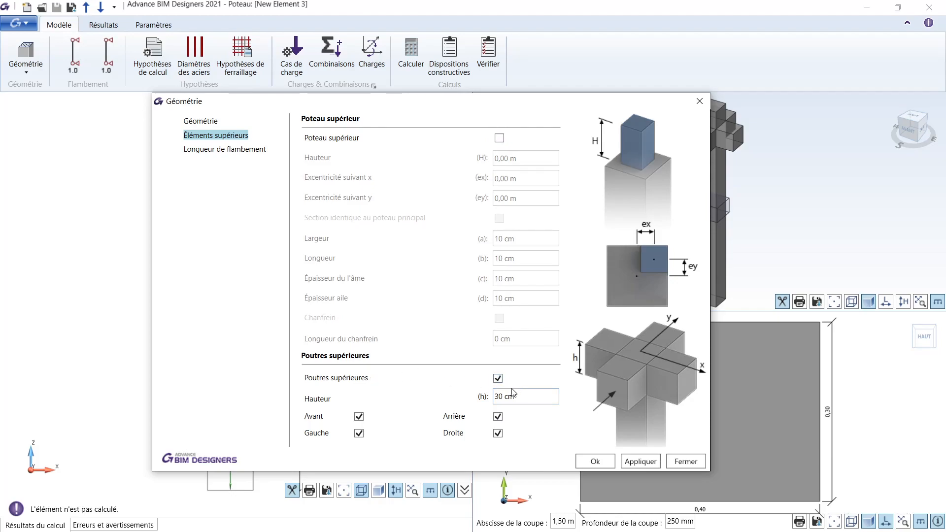
left_click(498, 379)
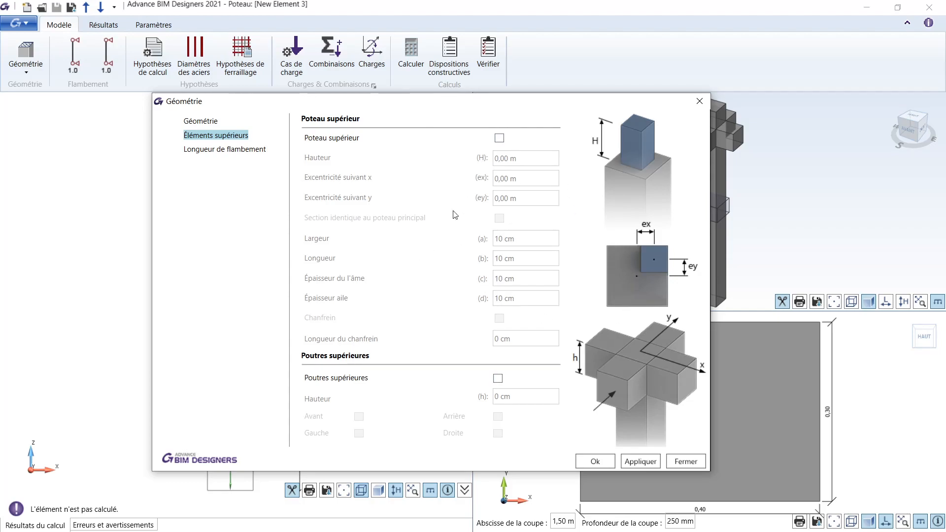
left_click(641, 461)
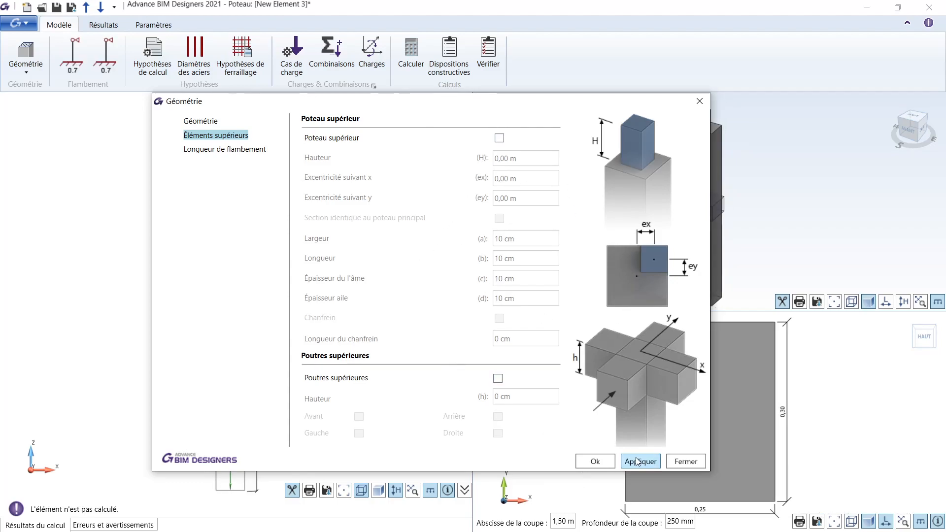
left_click(595, 461)
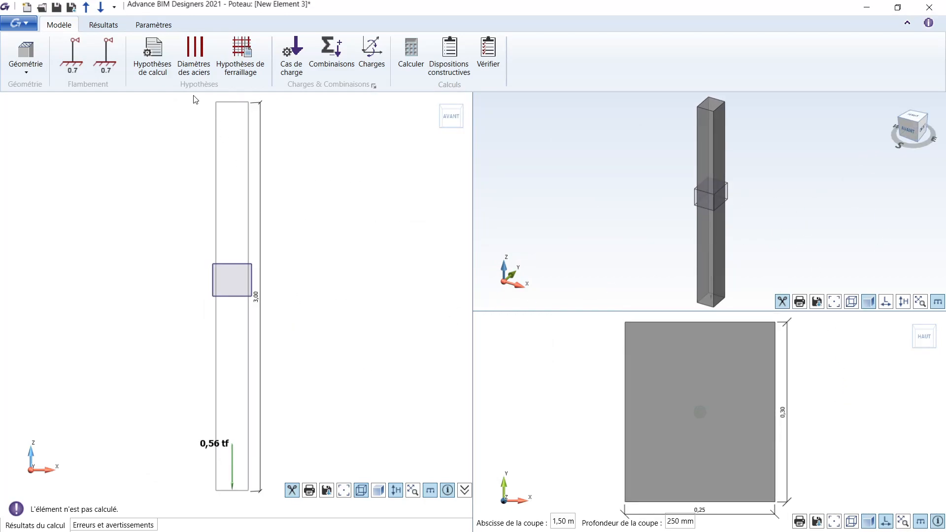
- Look through the calculation assumptions: general, column, concrete and cover settings, including the creep and safety coefficients
left_click(156, 52)
left_click_drag(321, 73, 311, 126)
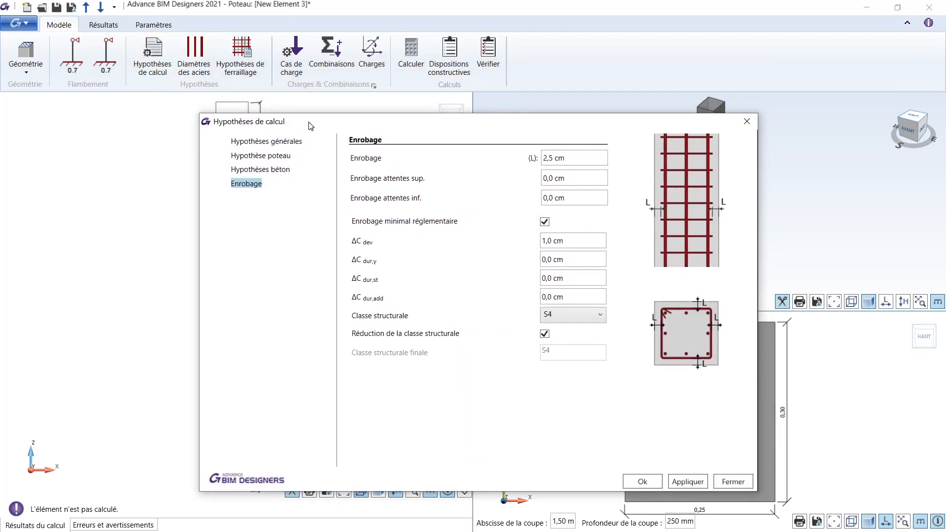
left_click(276, 144)
left_click(277, 156)
left_click(274, 170)
left_click(247, 188)
left_click(271, 144)
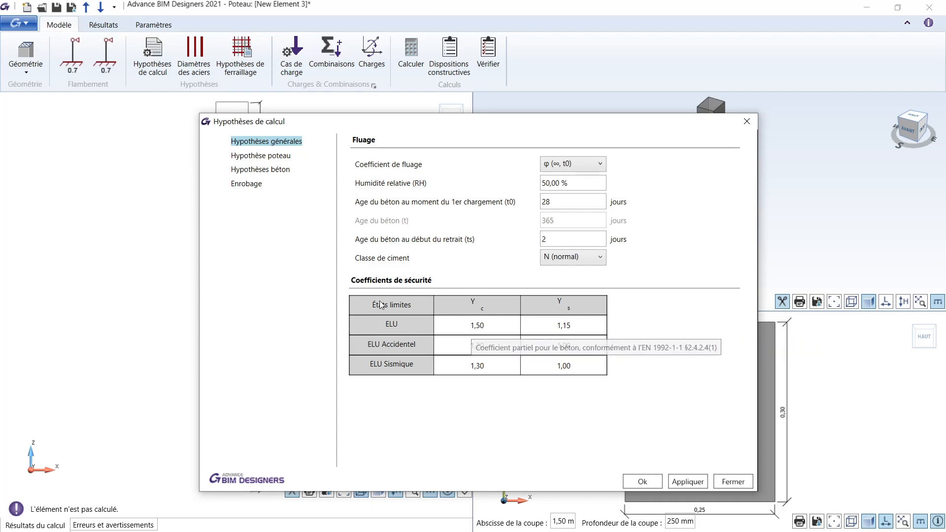
- Turn off automatic detection in the column's steel calculation assumptions and keep Générale as the method
left_click(269, 156)
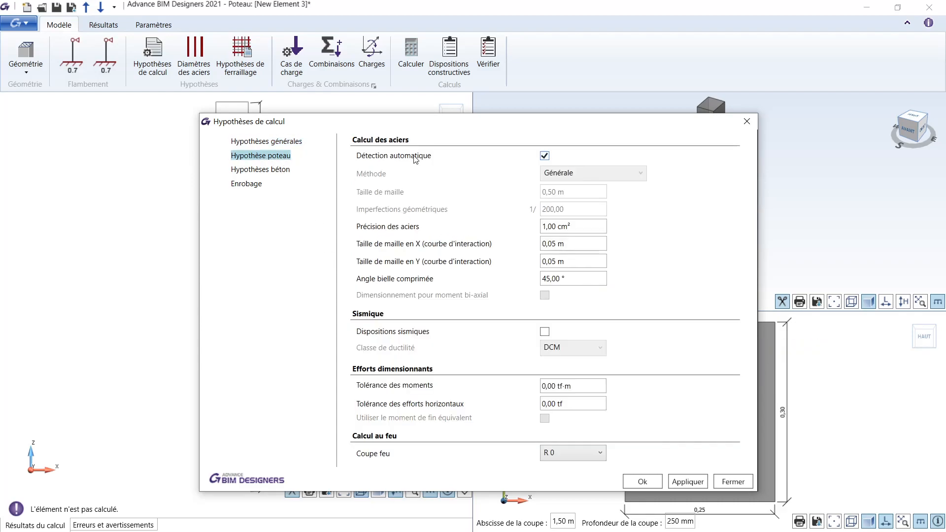
left_click(544, 156)
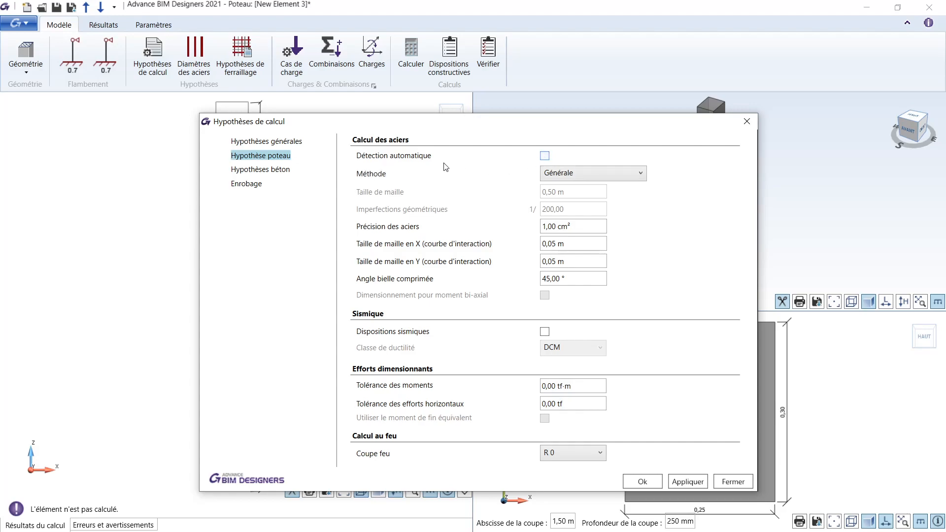
left_click(556, 177)
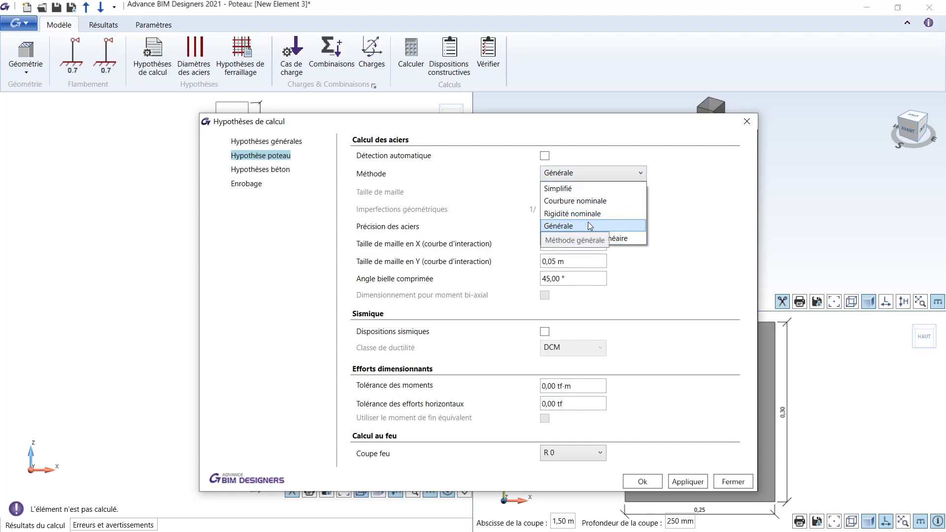
left_click(581, 170)
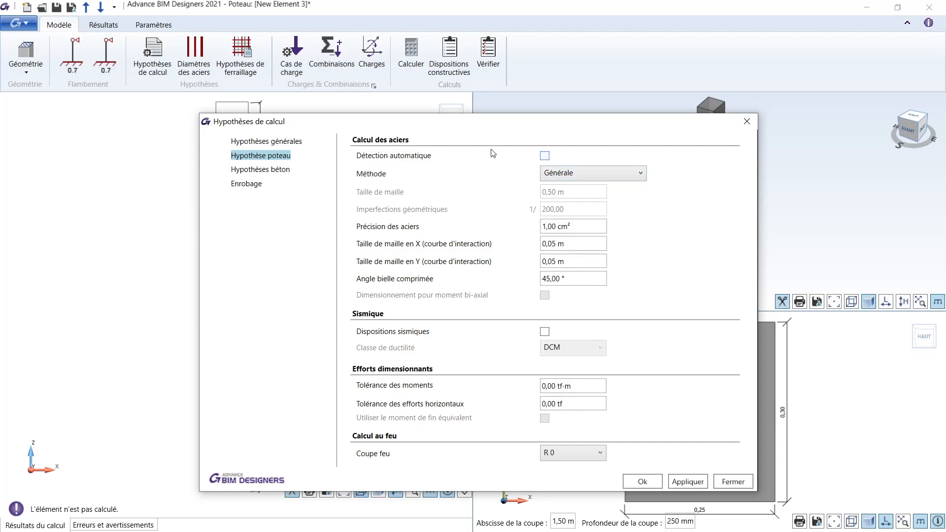
- Turn automatic detection back on for the steel calculation in the column assumptions
left_click(544, 155)
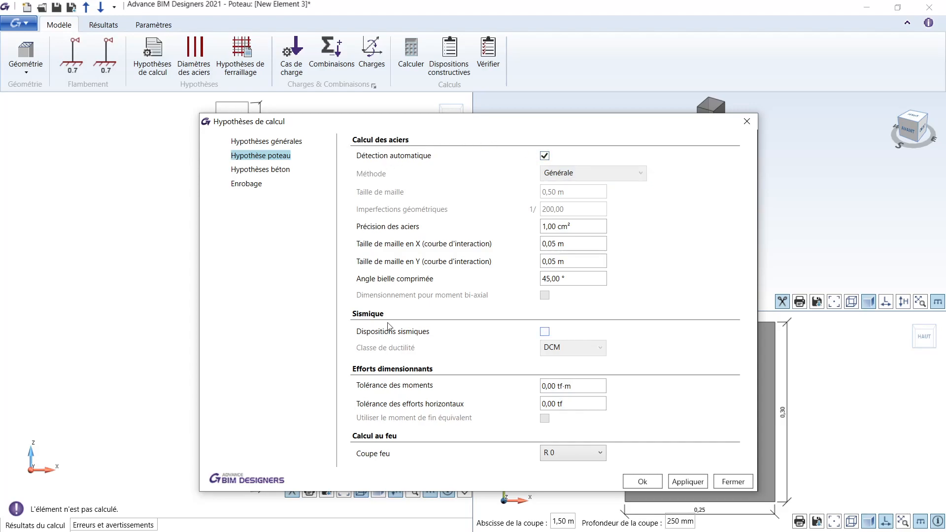
left_click_drag(309, 121, 302, 112)
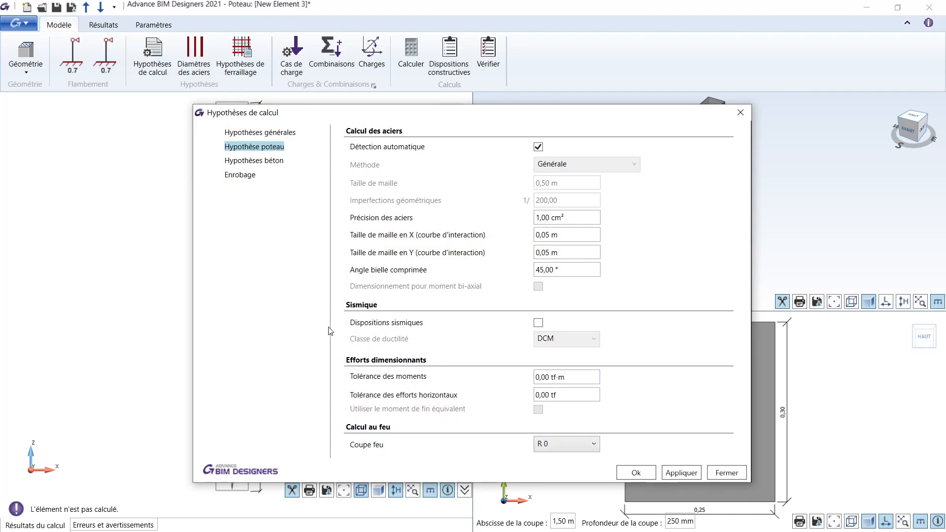
- Keep concrete class C25/30 in the concrete assumptions, check the steel strength fyk, and apply the settings
left_click(240, 163)
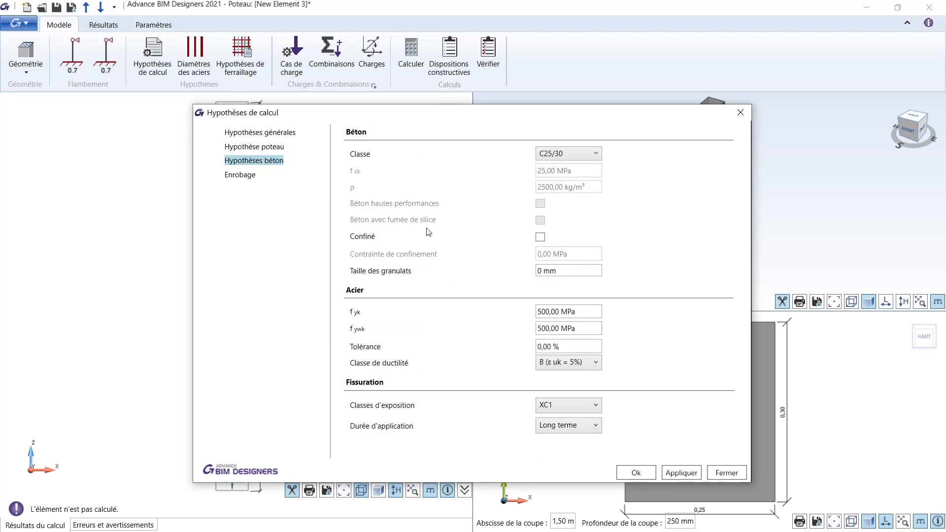
left_click_drag(261, 116, 242, 110)
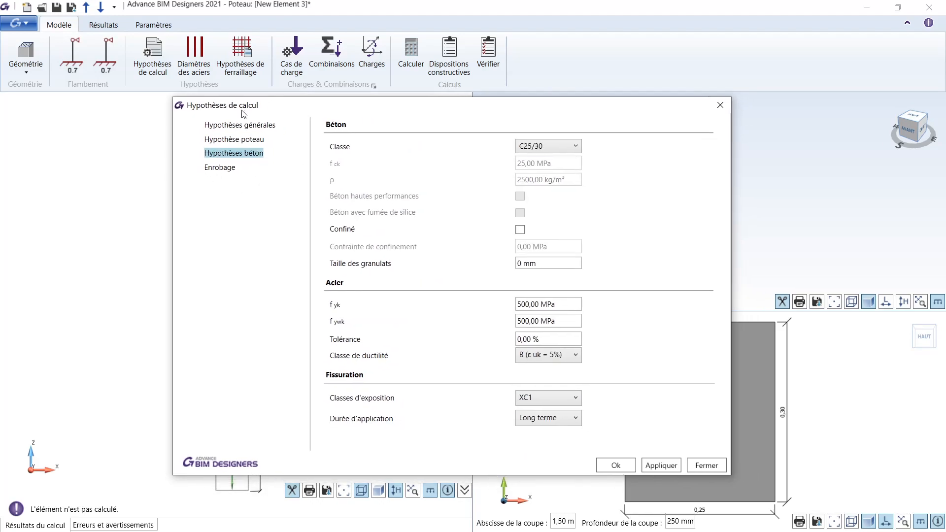
left_click(548, 147)
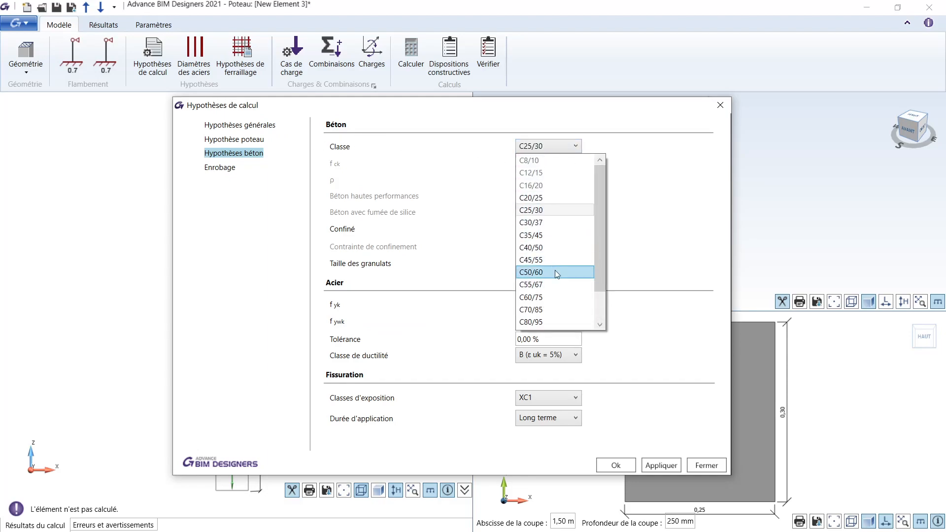
left_click(543, 211)
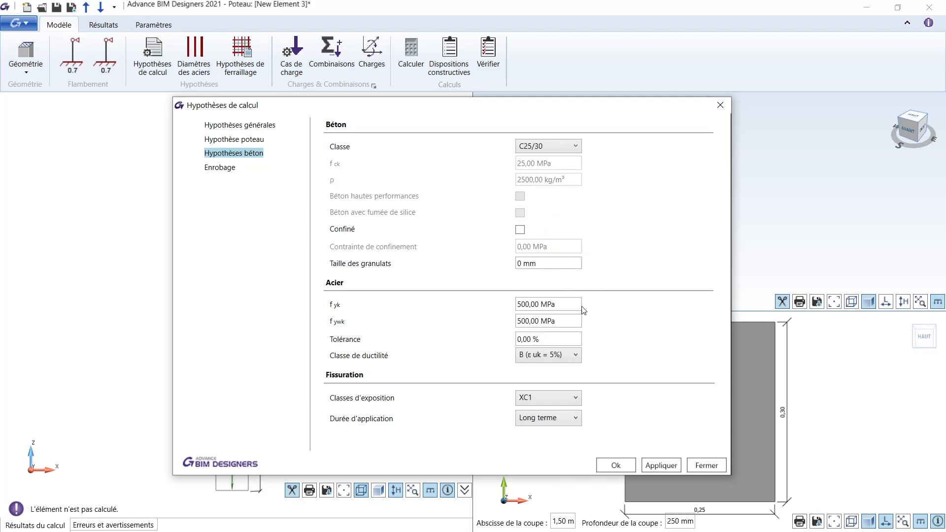
left_click_drag(560, 306, 493, 306)
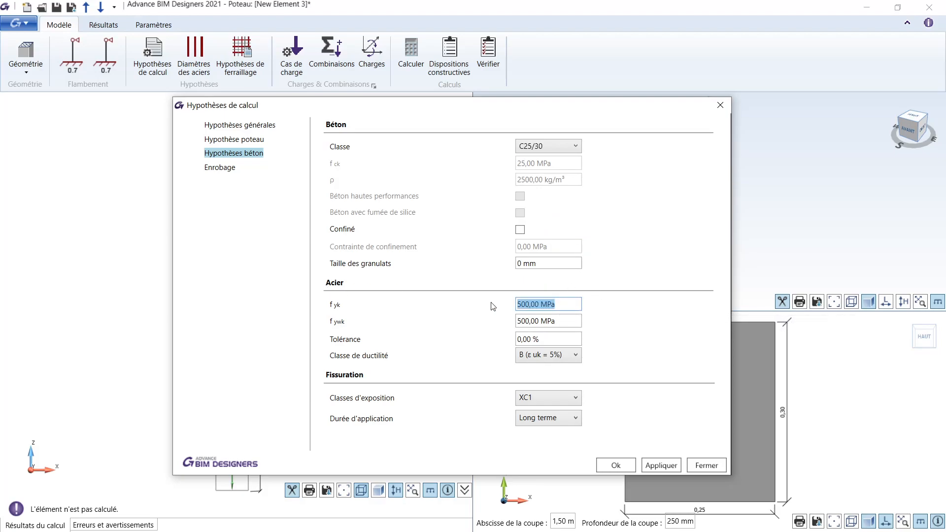
left_click(649, 467)
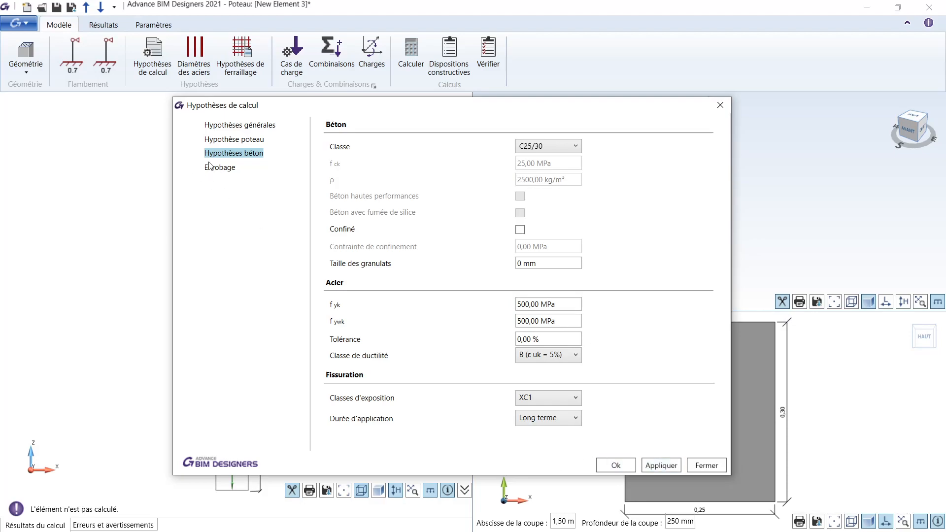
- Check the concrete cover options, apply the calculation assumptions and validate them
left_click(222, 169)
left_click(551, 142)
left_click(553, 141)
left_click(651, 467)
left_click(617, 467)
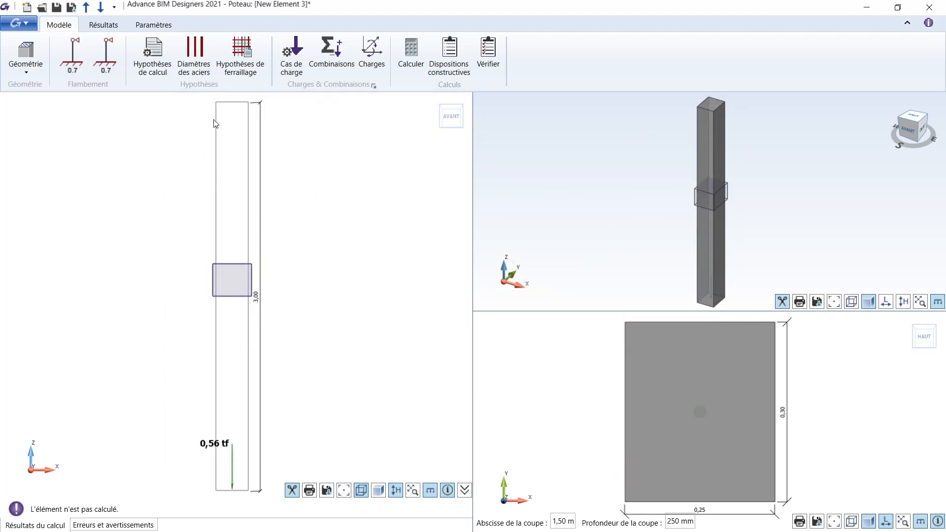
- Exclude ø8 from the longitudinal bars and ø10 and ø12 from the transverse bars, and apply the diameter selection
left_click(194, 55)
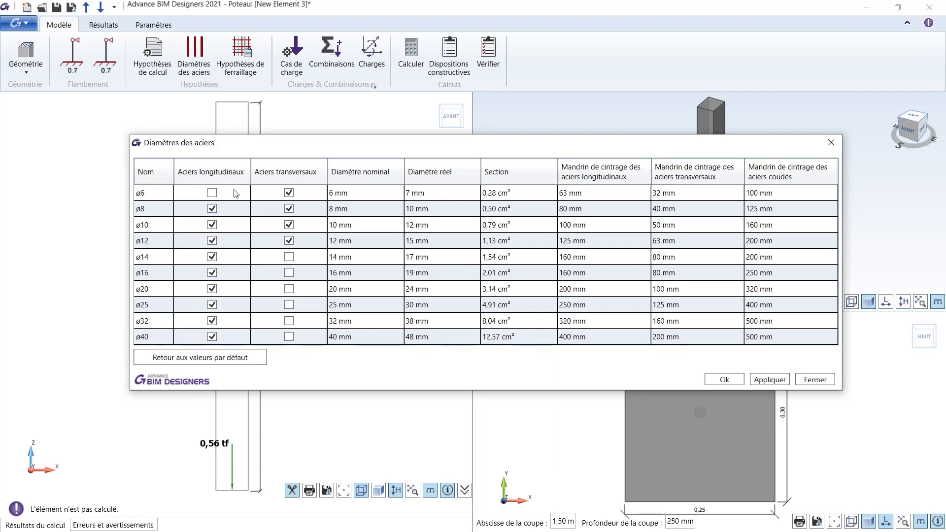
left_click(212, 208)
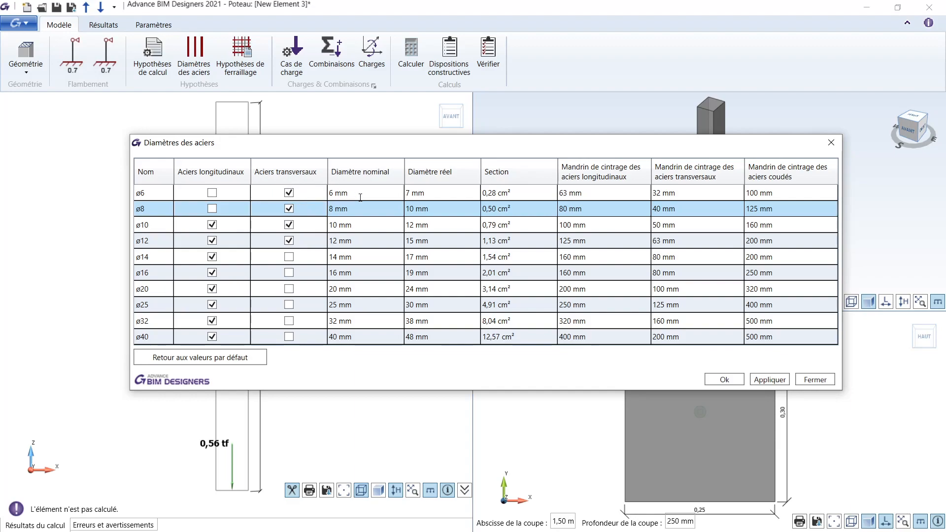
left_click(288, 240)
left_click(289, 225)
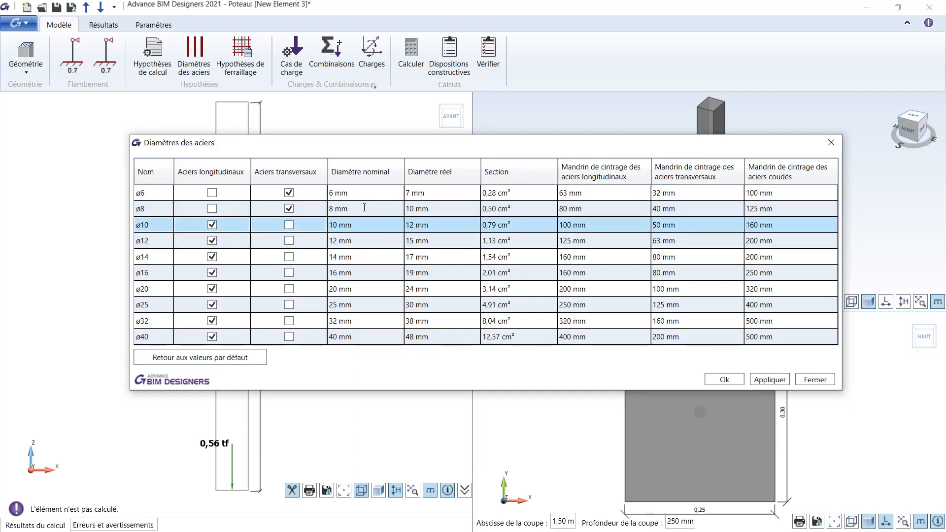
left_click(770, 380)
left_click(728, 378)
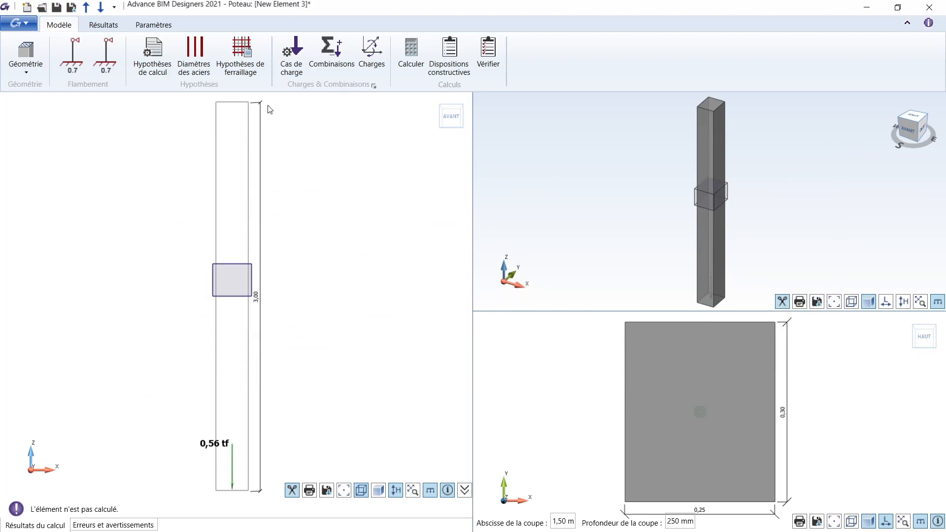
- Look through the reinforcement assumptions for longitudinal bars, transverse bars, and upper and lower starter bars
left_click(243, 59)
left_click_drag(274, 109, 254, 133)
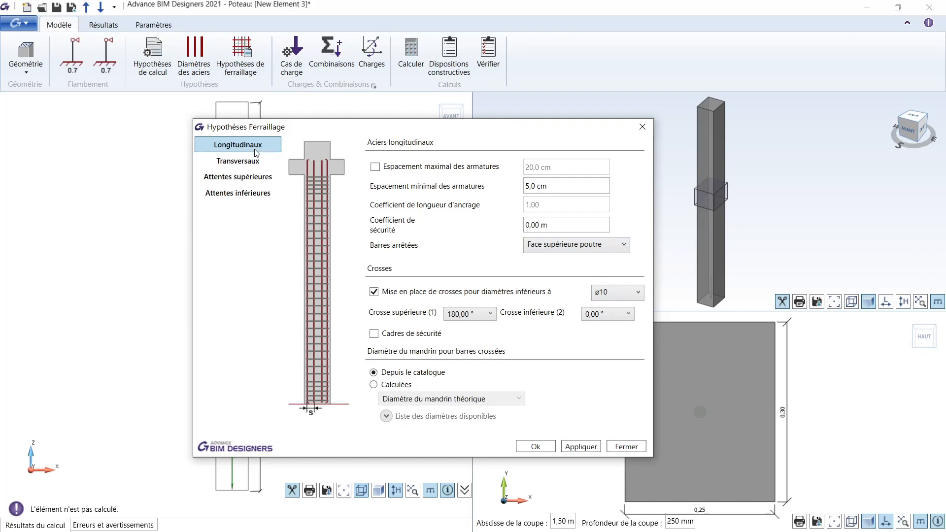
left_click(274, 164)
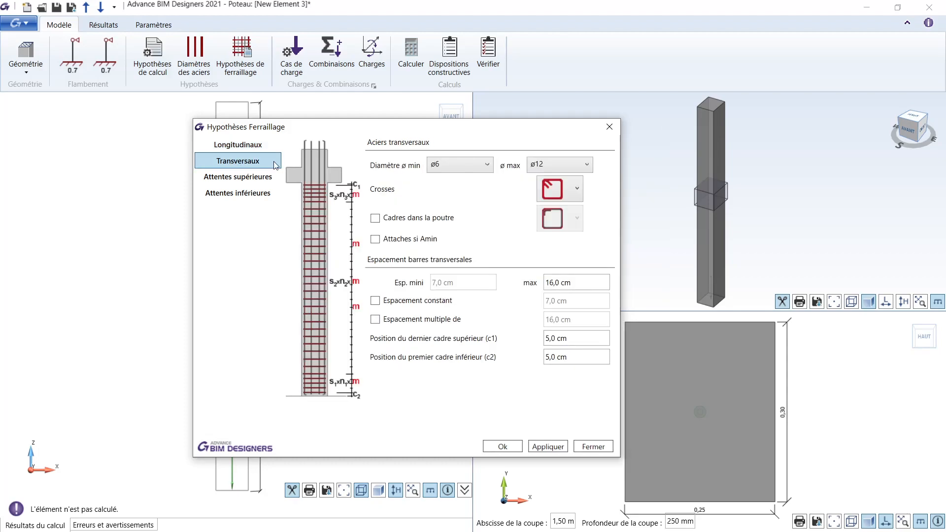
left_click(238, 177)
left_click(238, 193)
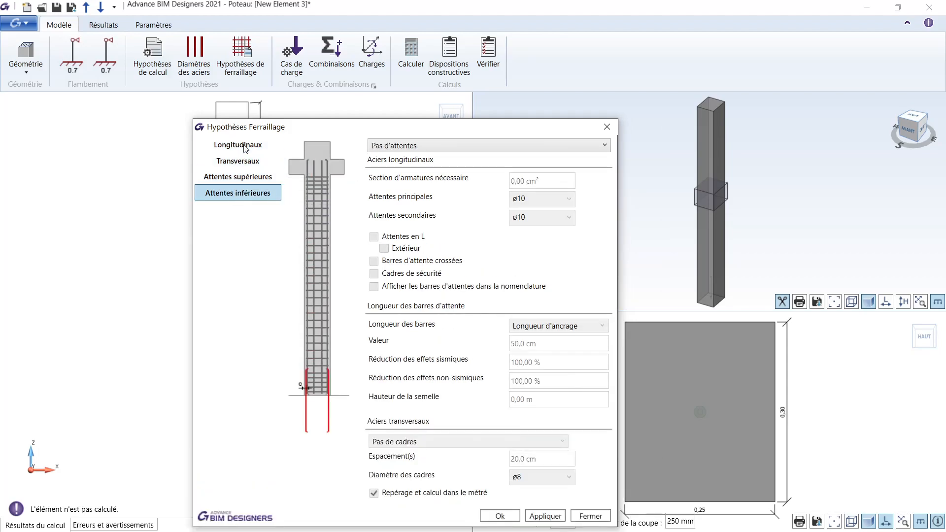
left_click(245, 146)
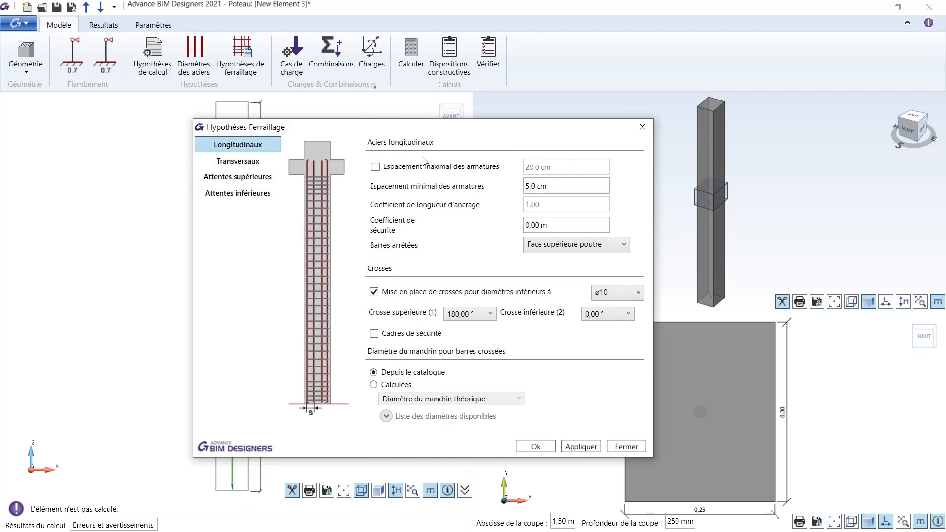
- Try the maximum bar spacing option for the longitudinal reinforcement
left_click(378, 168)
left_click(566, 166)
left_click(435, 166)
- Set the transverse bars' maximum diameter to ø8, keeping the ø6 minimum and the current hook shape
left_click(234, 162)
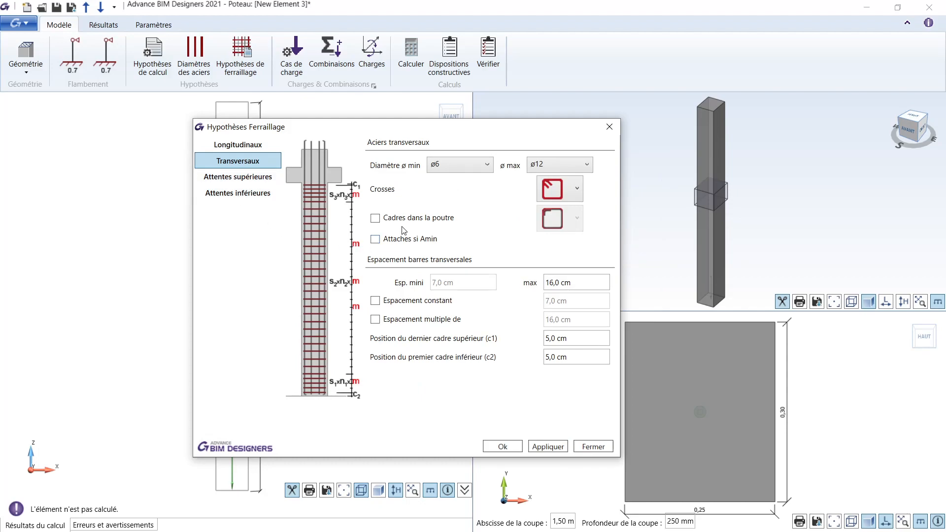
left_click(488, 165)
left_click(489, 165)
left_click(554, 165)
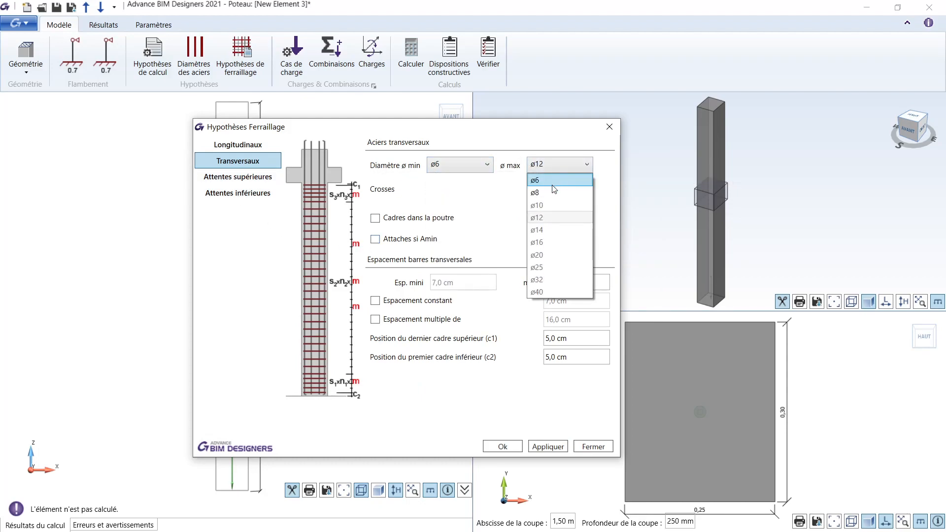
left_click(552, 191)
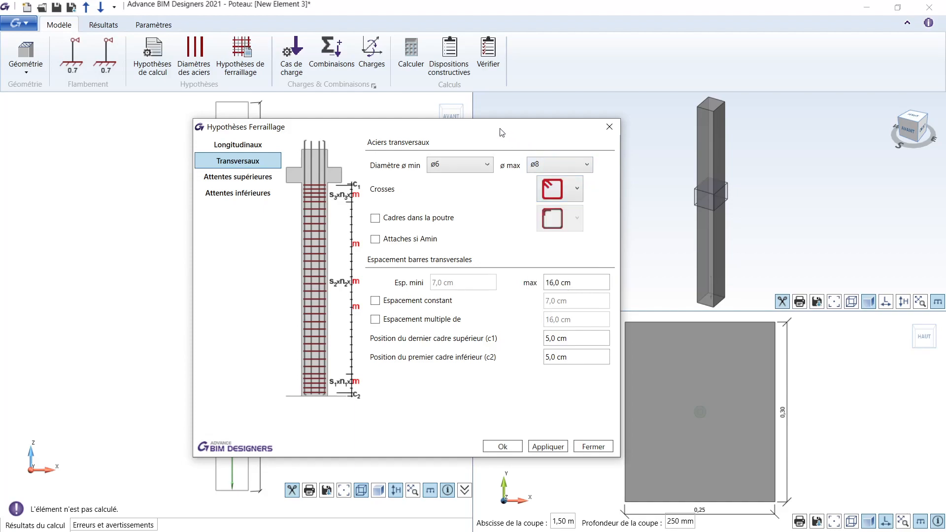
left_click_drag(502, 130, 486, 132)
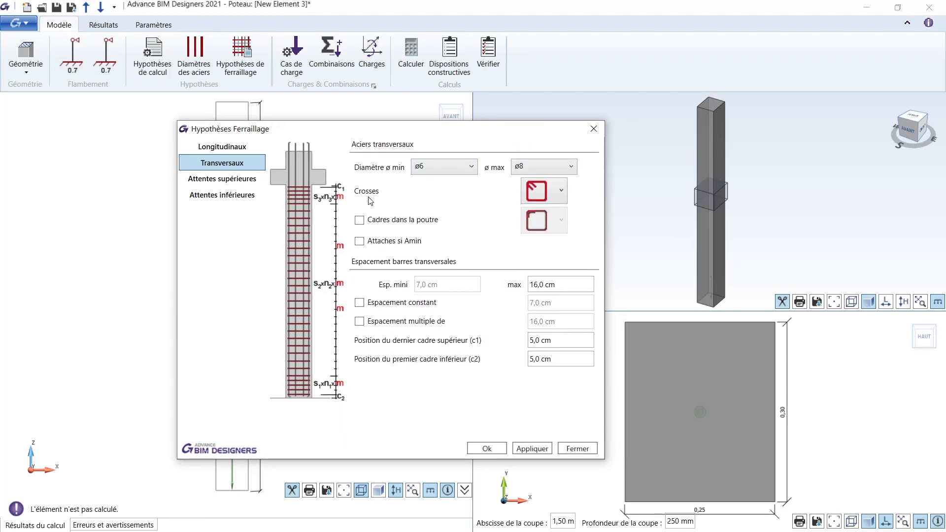
left_click(559, 195)
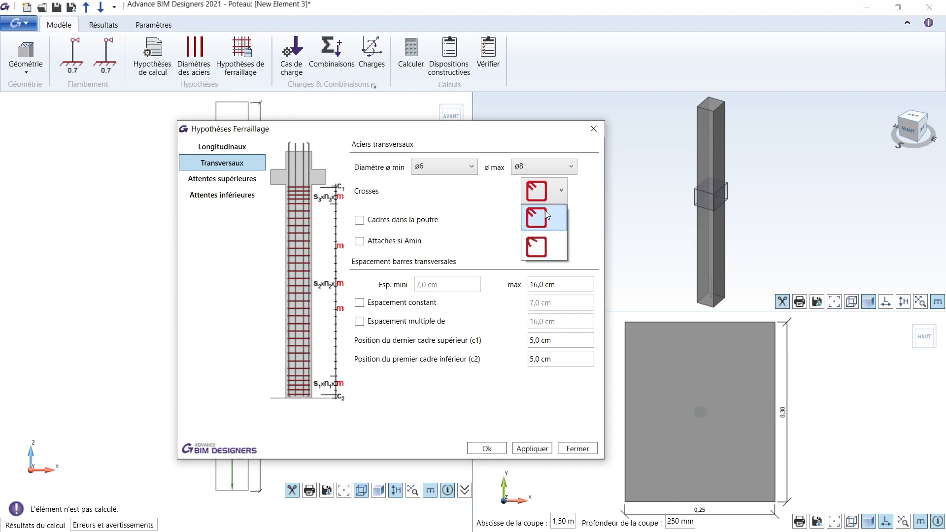
left_click(564, 182)
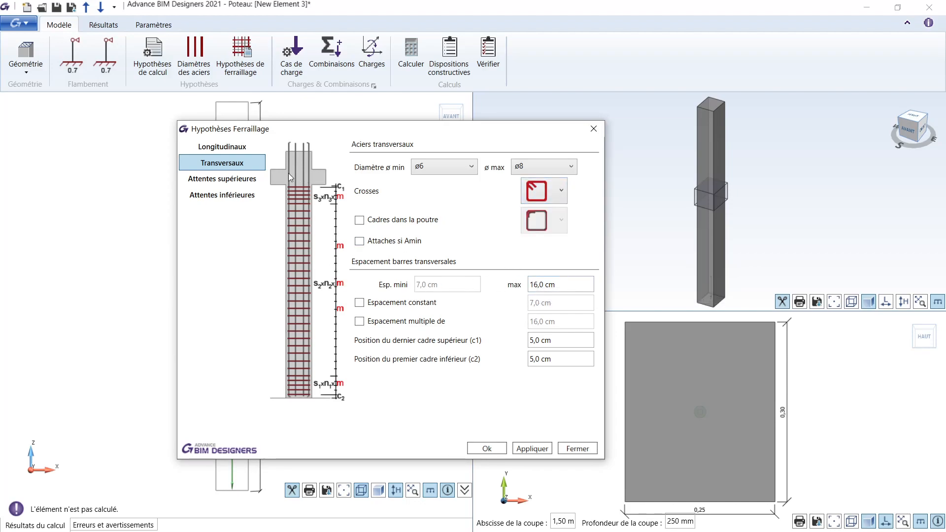
- Try the imposed-section and imposed-diameter options for the additional upper starter bars
left_click(207, 180)
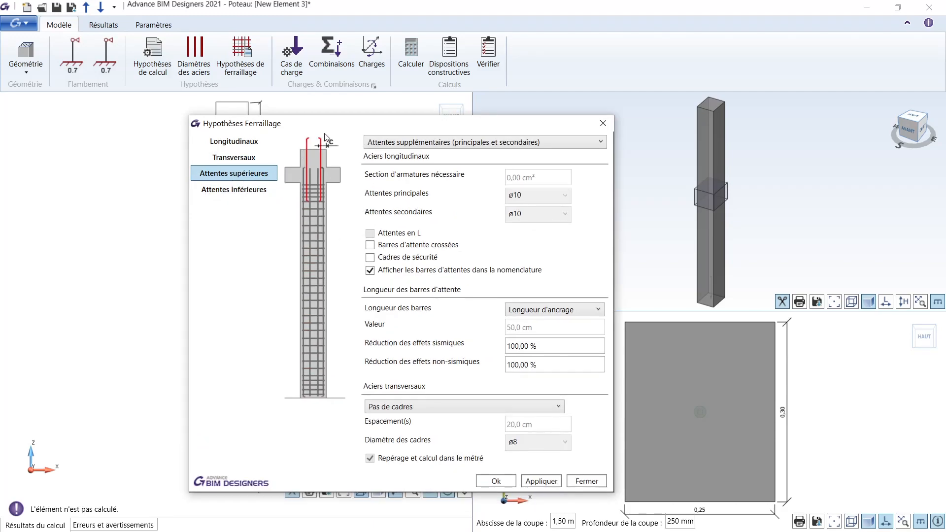
left_click_drag(338, 123, 339, 120)
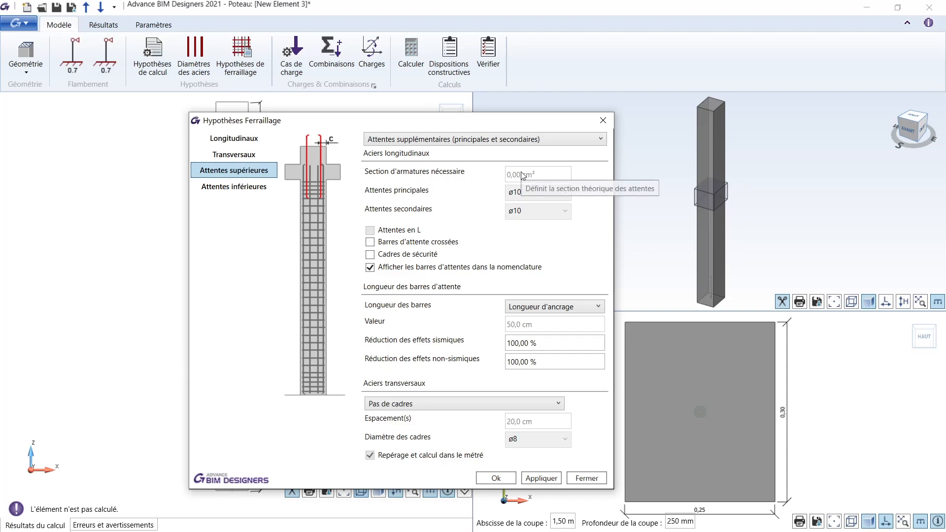
left_click(505, 142)
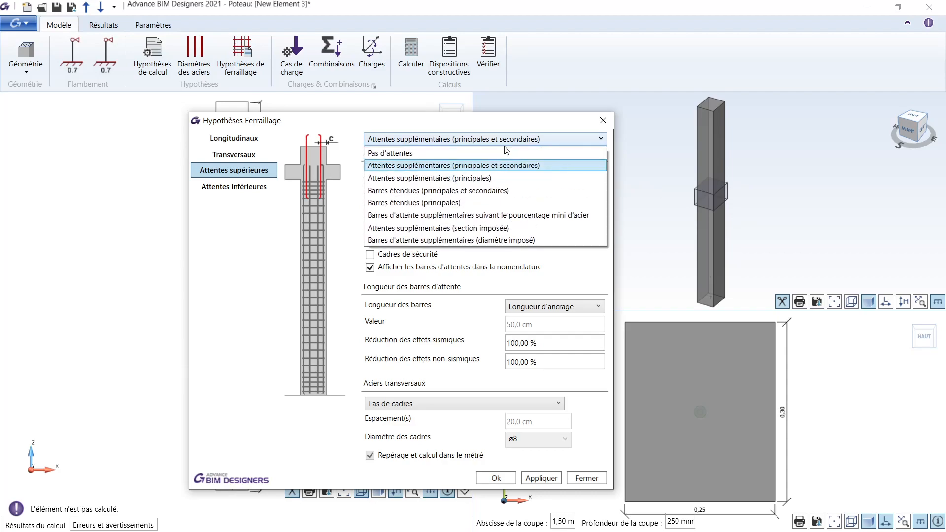
left_click(500, 227)
left_click(534, 175)
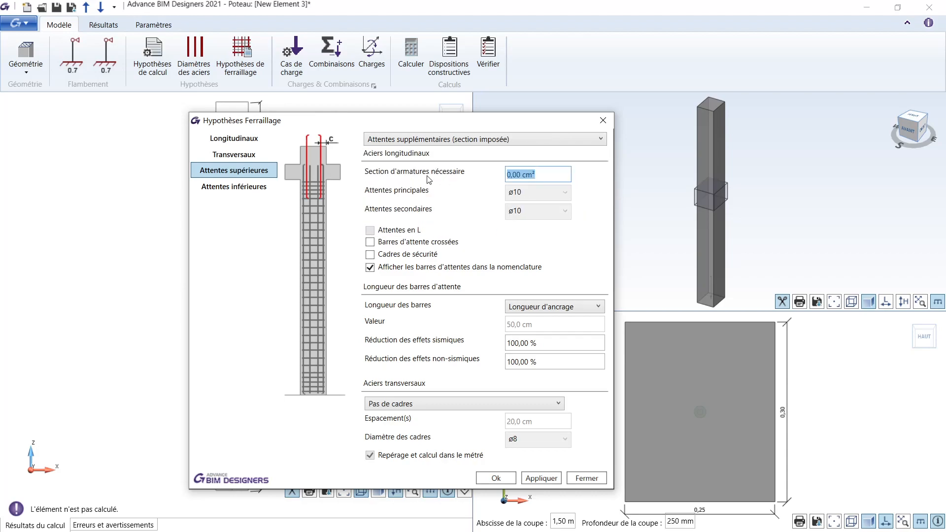
left_click(495, 140)
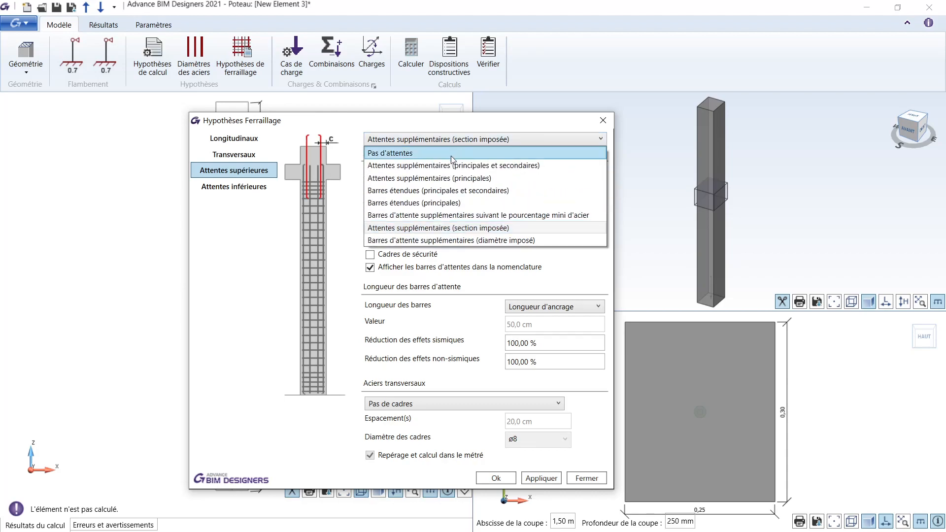
left_click(491, 242)
left_click(525, 194)
left_click(532, 195)
- Set the upper starter bars to Pas d'attentes, check the lower ones, and close the reinforcement assumptions
left_click(485, 140)
left_click(469, 154)
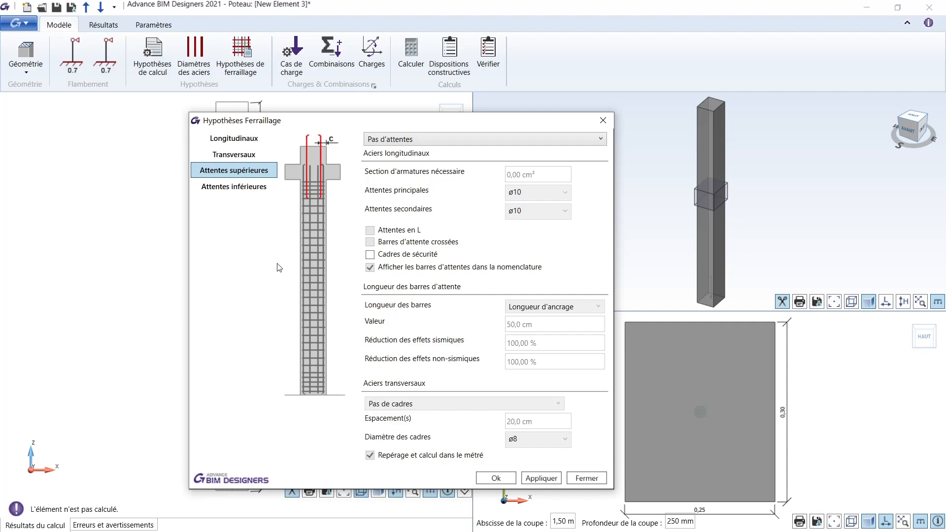
left_click(235, 186)
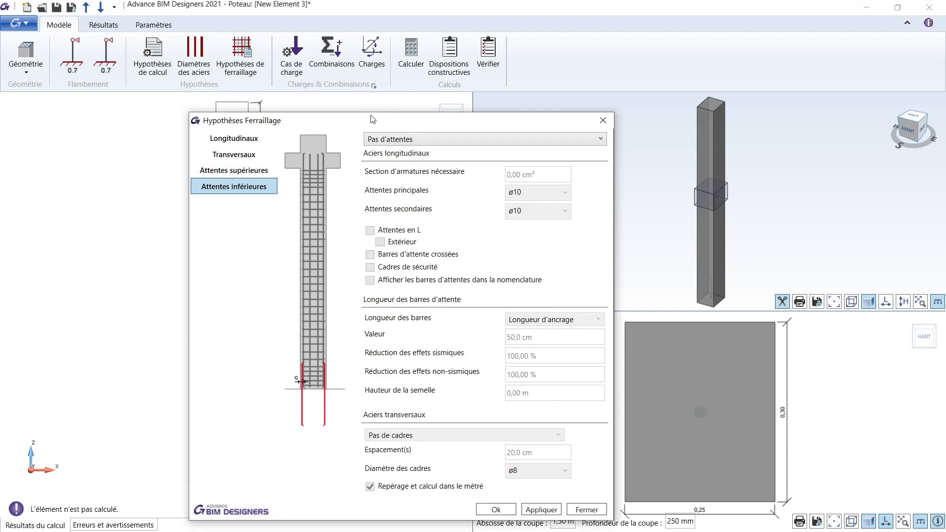
left_click(249, 172)
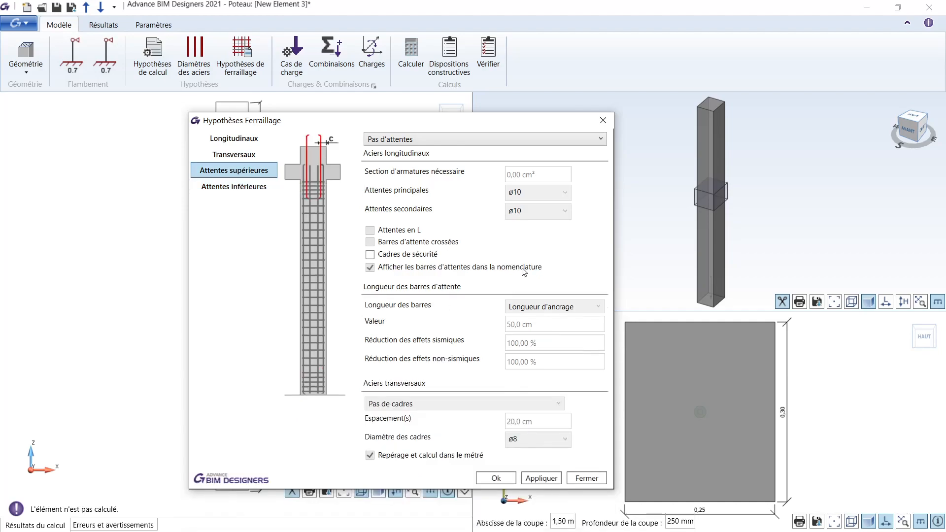
left_click(587, 359)
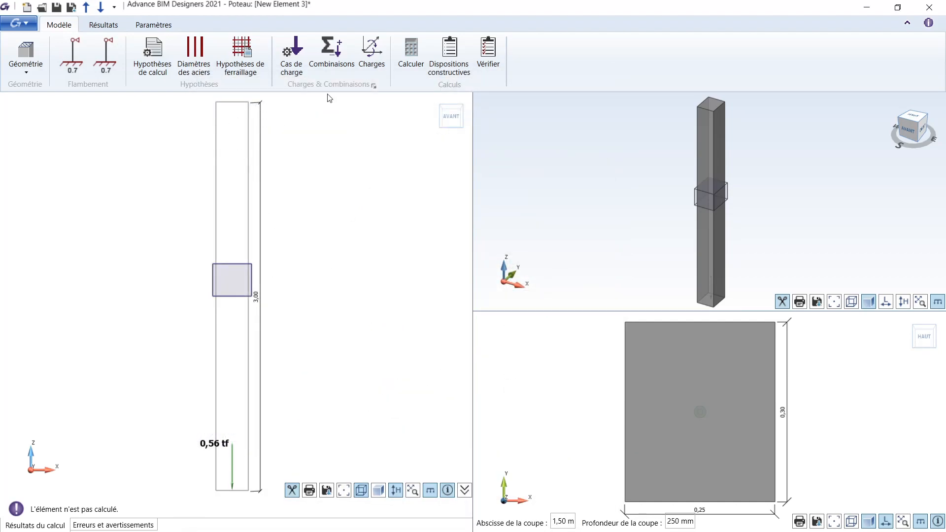
- Look at the internal forces table for the column head loads, and close the load definition
left_click(377, 54)
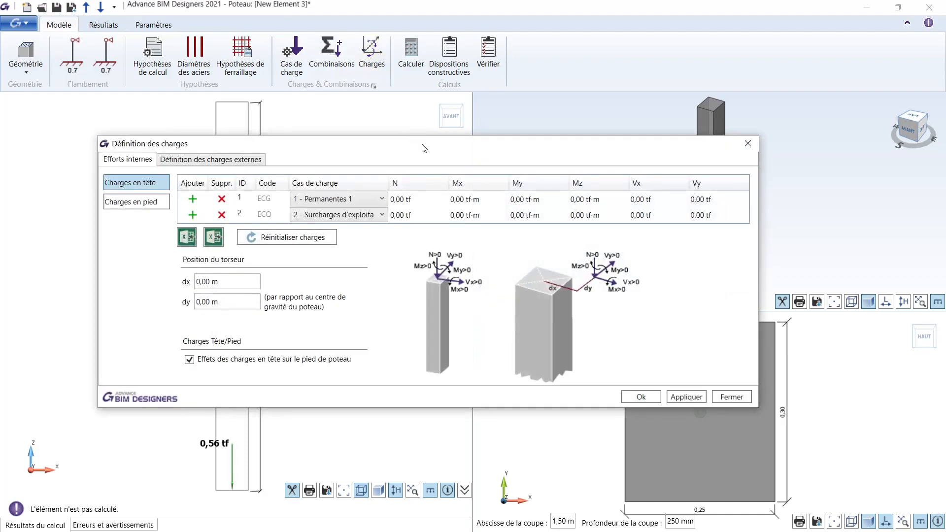
left_click(407, 199)
left_click_drag(362, 148, 350, 131)
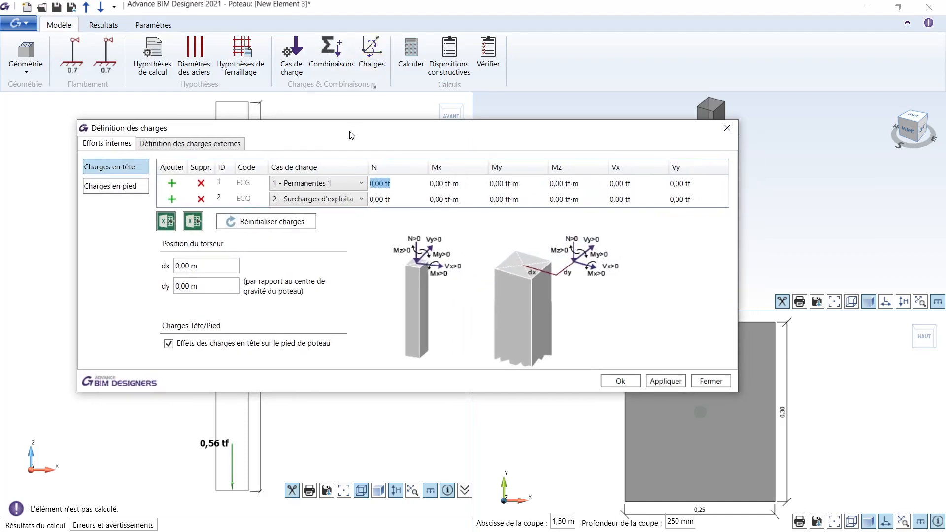
left_click(711, 381)
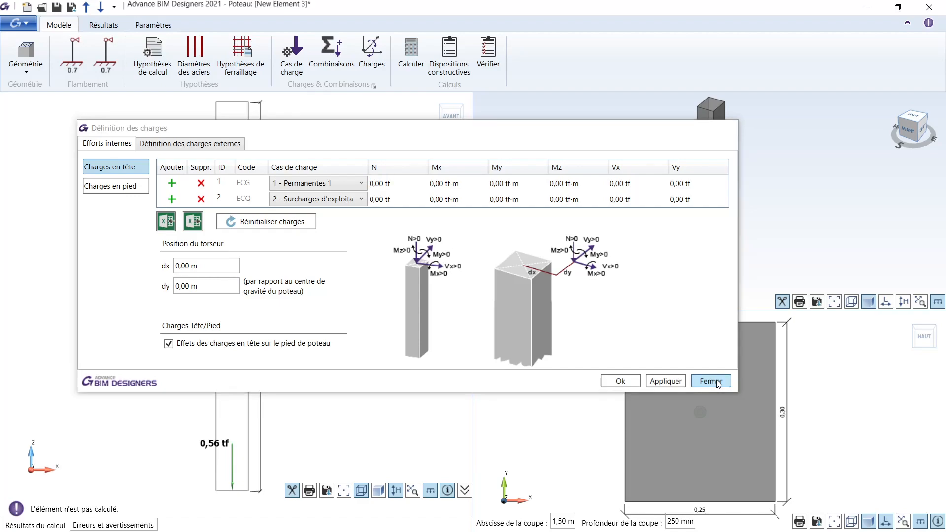
- Review the permanent and imposed load cases with their safety coefficients, and close the load case definition
left_click(302, 62)
mouse_move(353, 180)
left_mouse_down()
mouse_move(317, 190)
mouse_move(359, 192)
left_mouse_up()
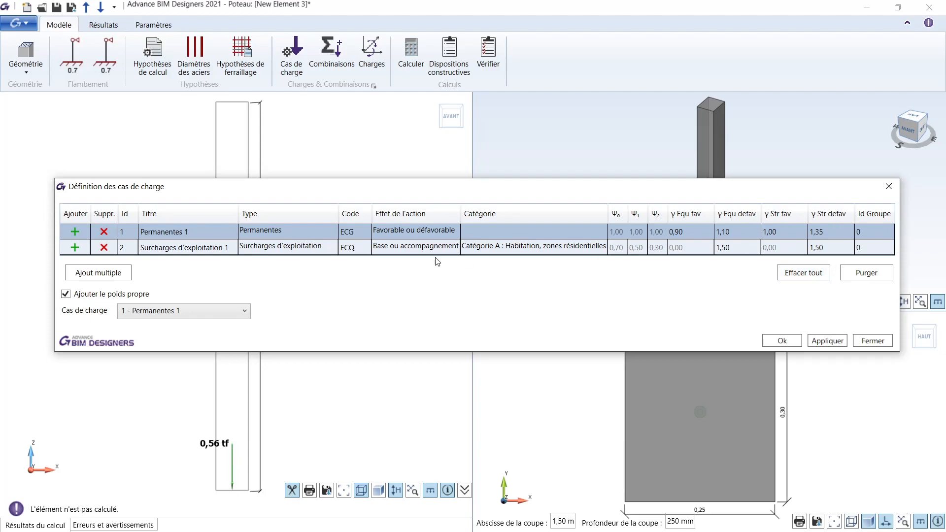
left_click_drag(237, 193, 229, 188)
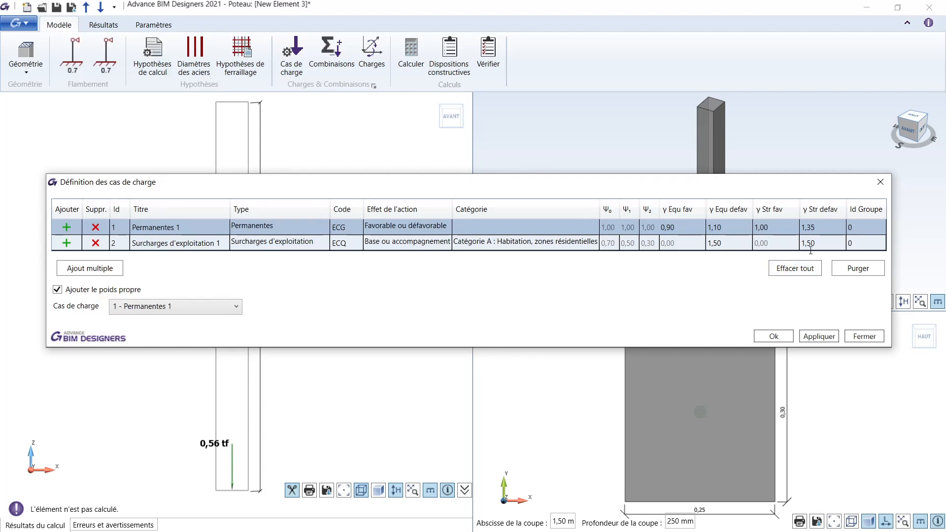
left_click(855, 337)
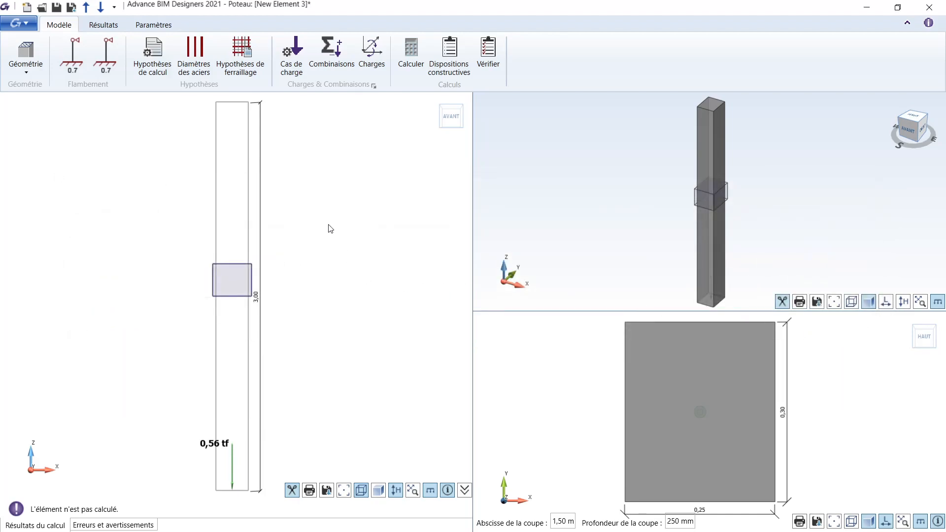
- Set the column head axial force N to 40 tf for Permanentes 1 and 20 tf for Surcharges d'exploitation 1, and apply the loads
left_click(378, 53)
left_click(374, 183)
type("40")
left_click(377, 198)
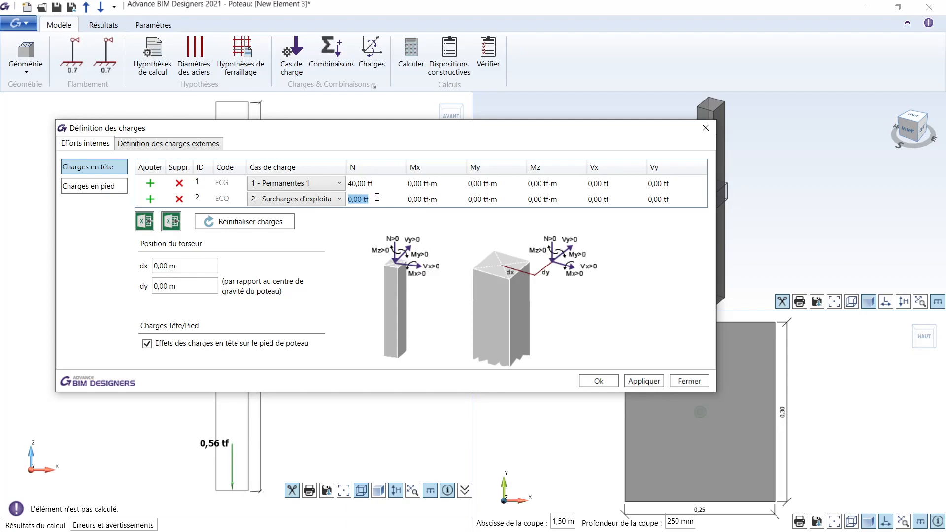
left_click(374, 185)
left_click(374, 200)
type("20")
left_click(644, 381)
left_click(598, 381)
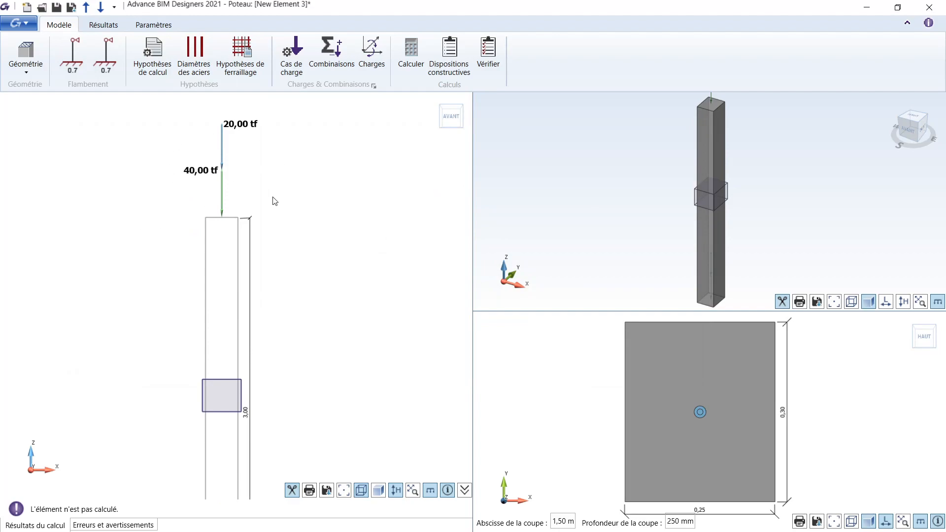
middle_click_drag(338, 287, 340, 181)
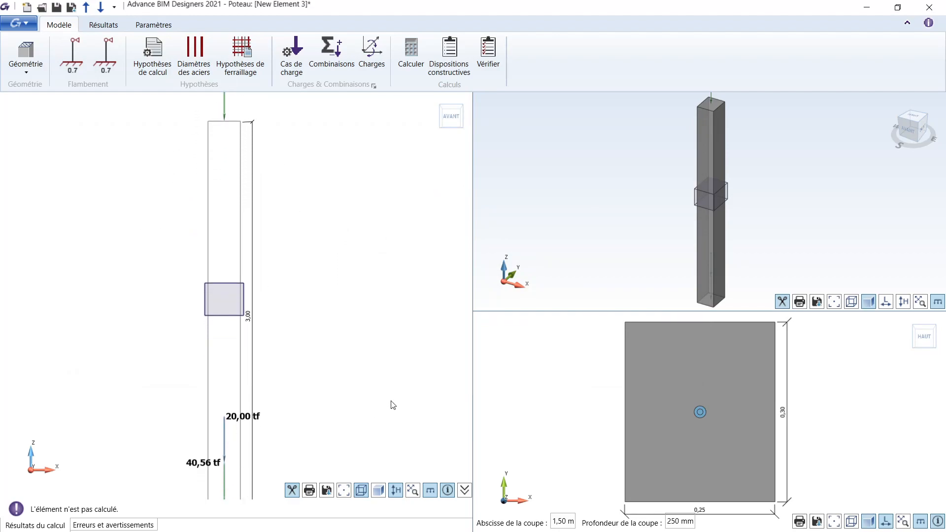
- Calculate the column and examine the resulting reinforcement in the elevation, 3D and section views and the results table
left_click(412, 57)
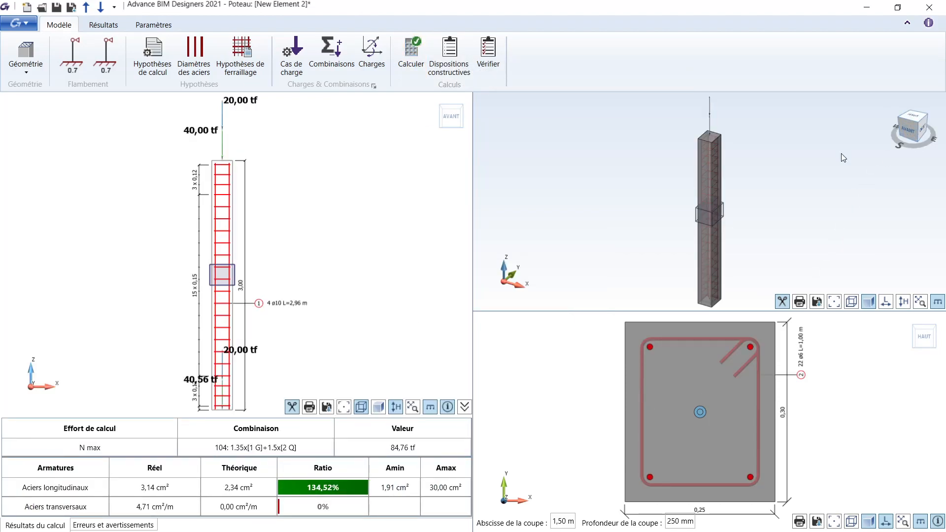
middle_click_drag(794, 194, 780, 197)
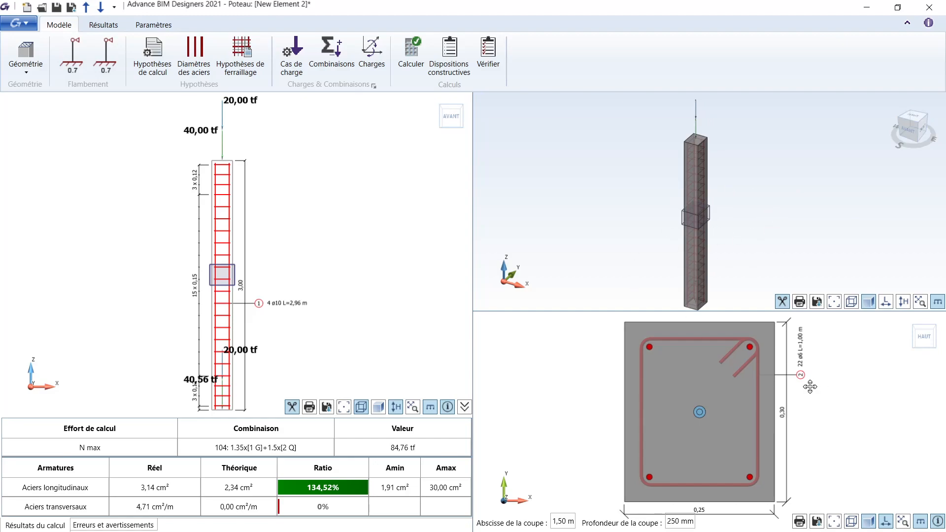
middle_click_drag(769, 348, 756, 349)
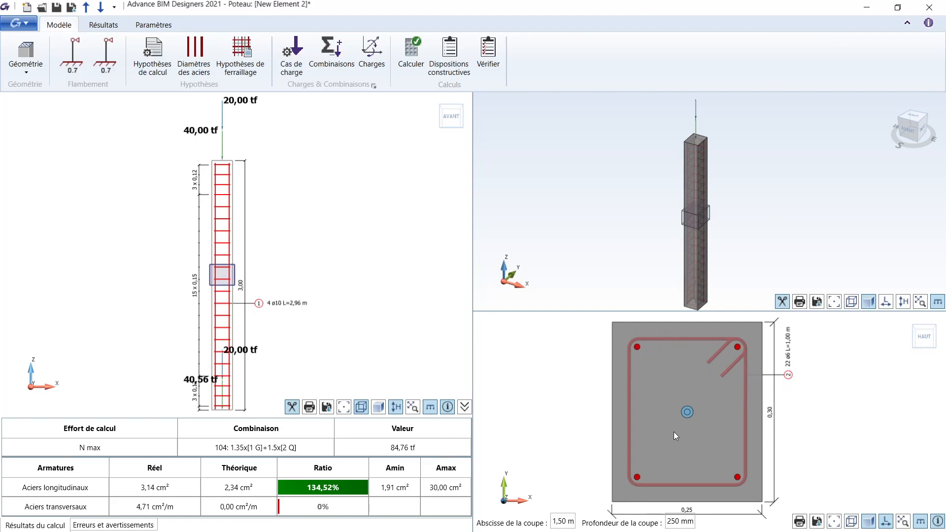
middle_click_drag(290, 276, 293, 253)
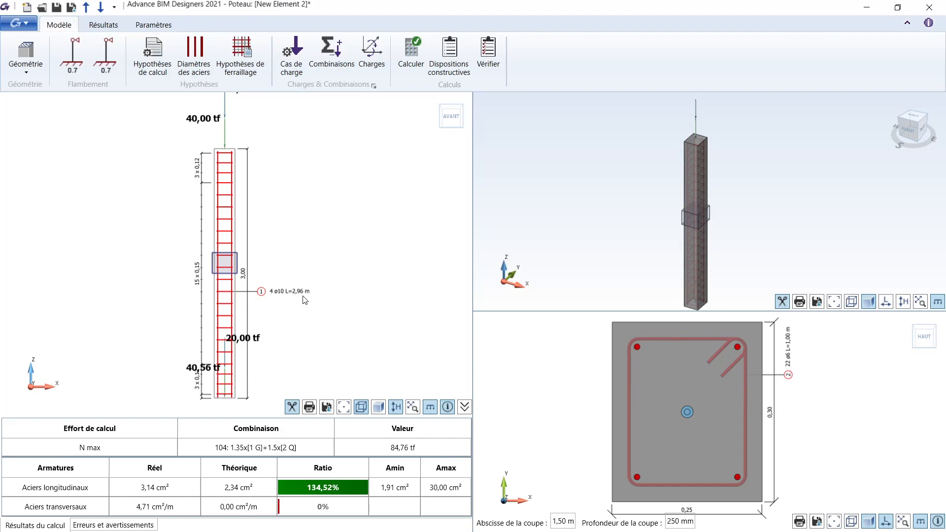
middle_click_drag(293, 314, 290, 315)
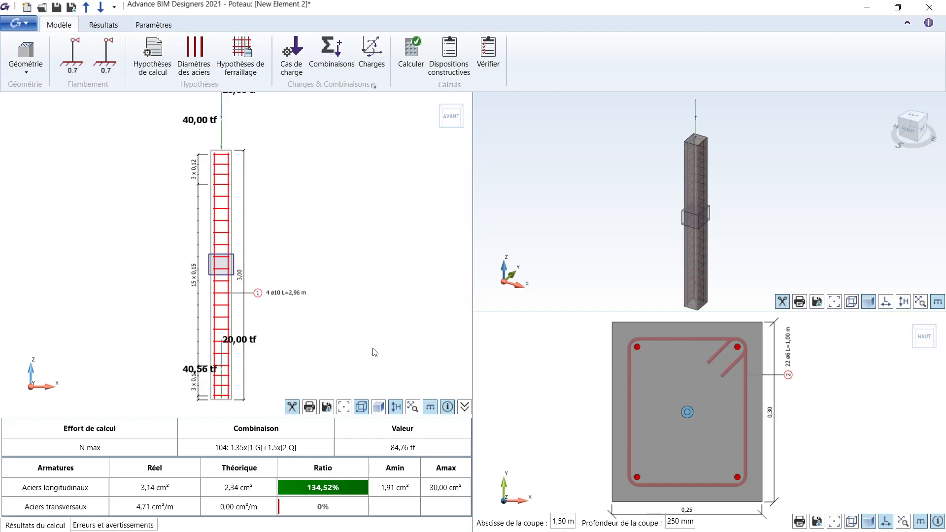
middle_click_drag(373, 351, 371, 358)
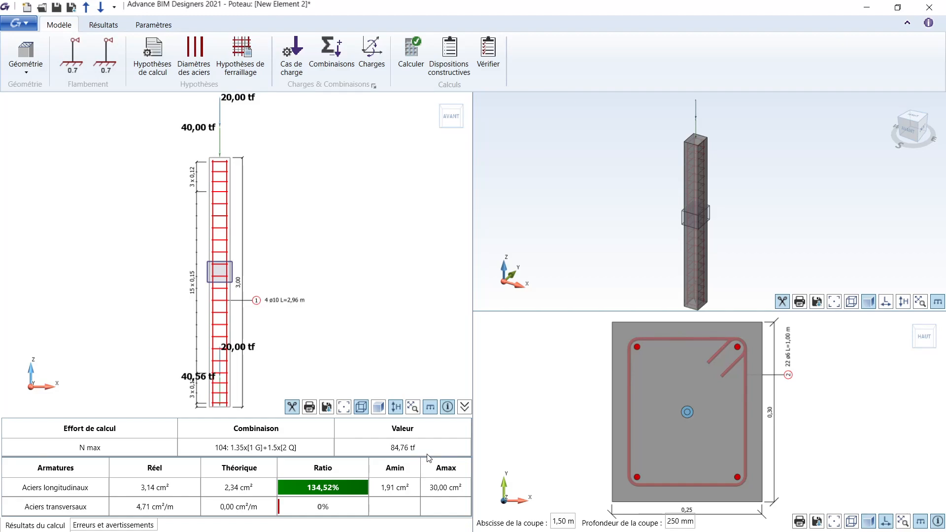
mouse_move(382, 313)
middle_mouse_down()
mouse_move(381, 321)
mouse_move(380, 309)
middle_mouse_up()
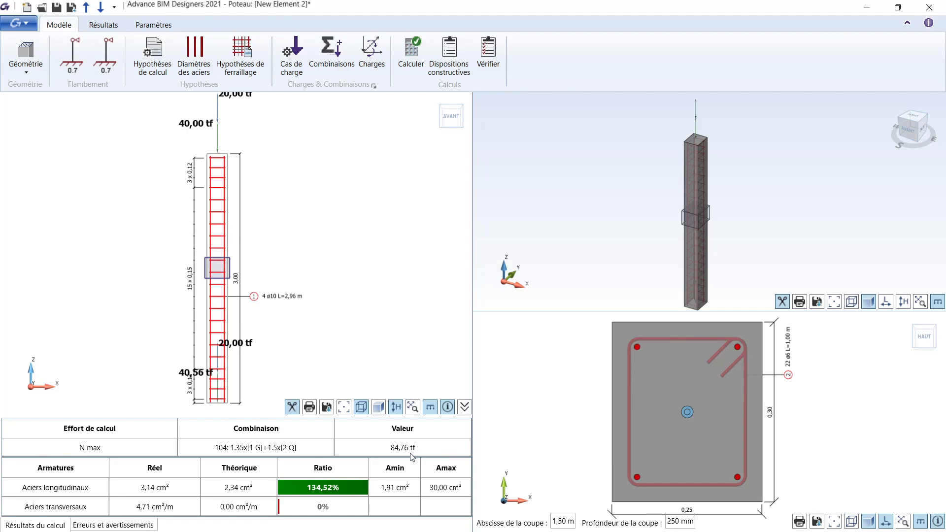
middle_click_drag(355, 340, 356, 335)
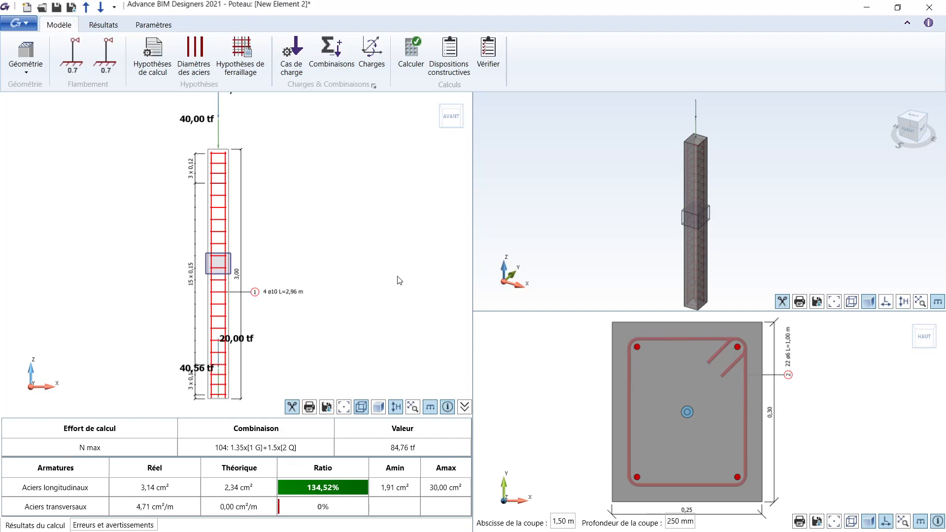
- Display the column's reinforcement drawing with its elevation, sections and bar schedule
left_click(104, 25)
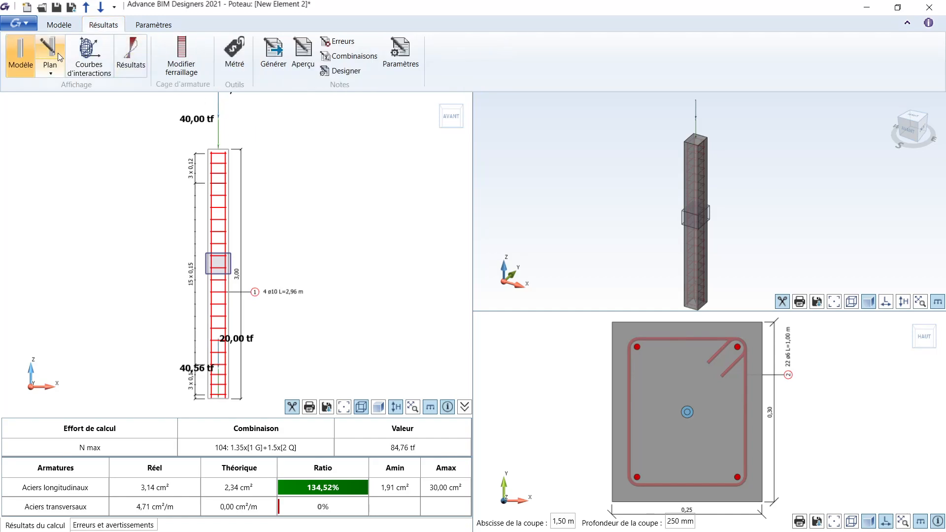
left_click(57, 26)
left_click(110, 29)
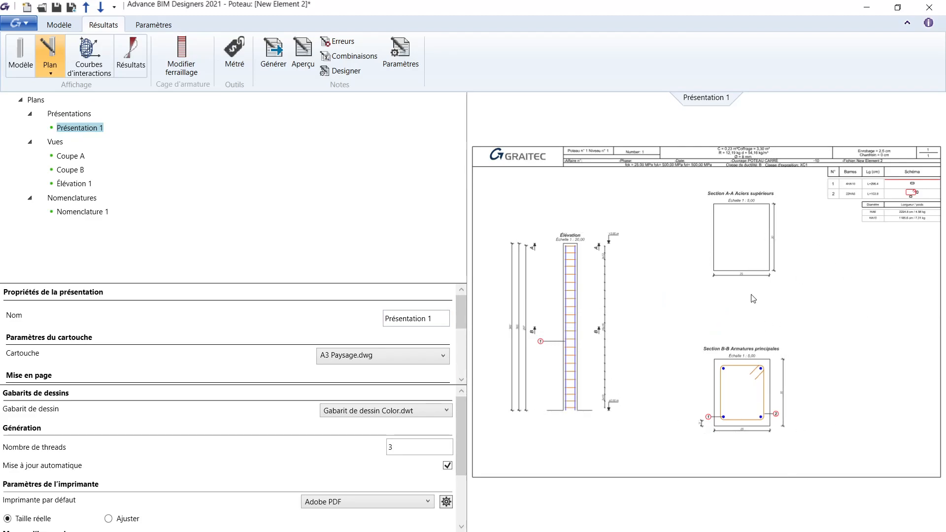
- Examine the interaction curves with the ELS surface shown instead of ELU, comparing the MxMin and NMin force sets
left_click(105, 75)
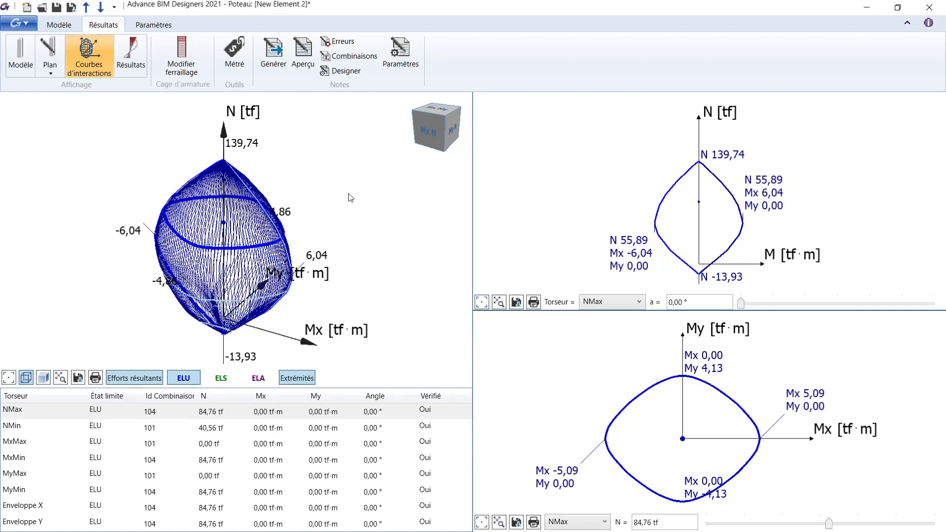
middle_click_drag(391, 290, 394, 285)
left_click(181, 384)
left_click(229, 382)
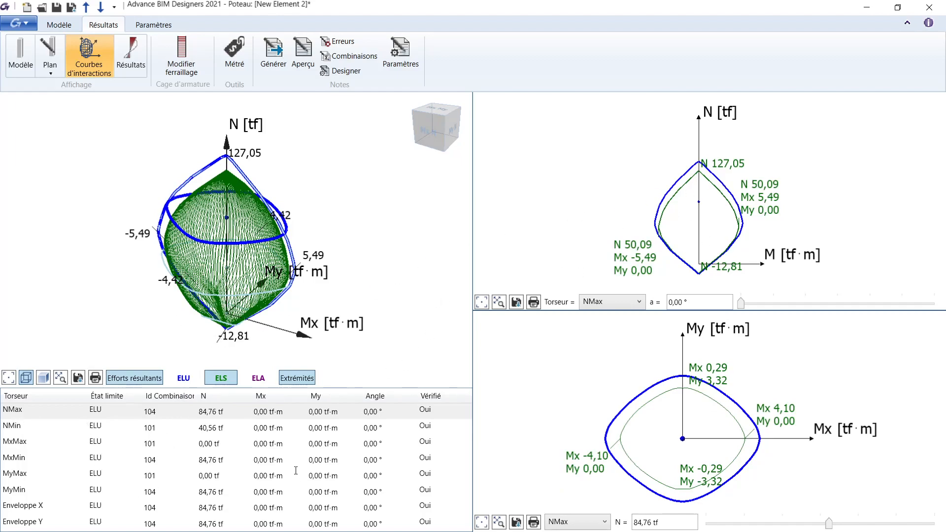
left_click(251, 463)
left_click(229, 412)
left_click(236, 462)
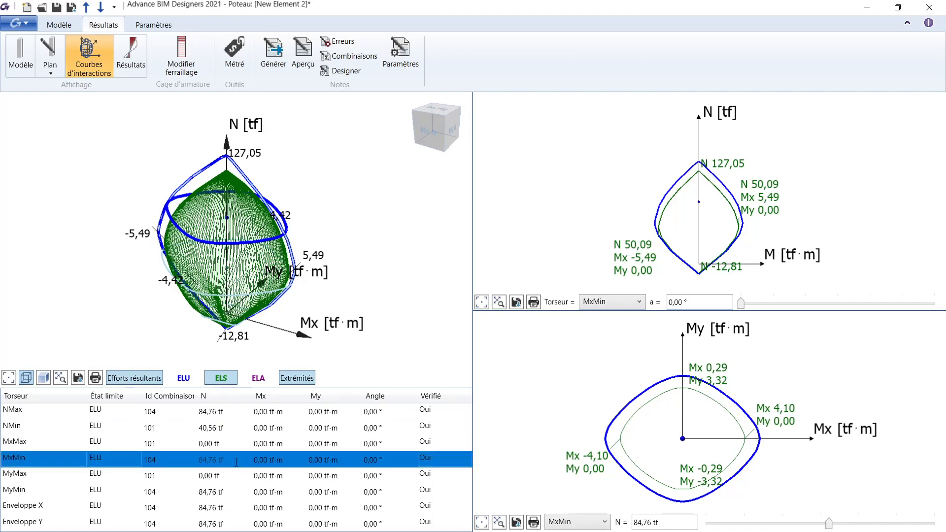
left_click(235, 429)
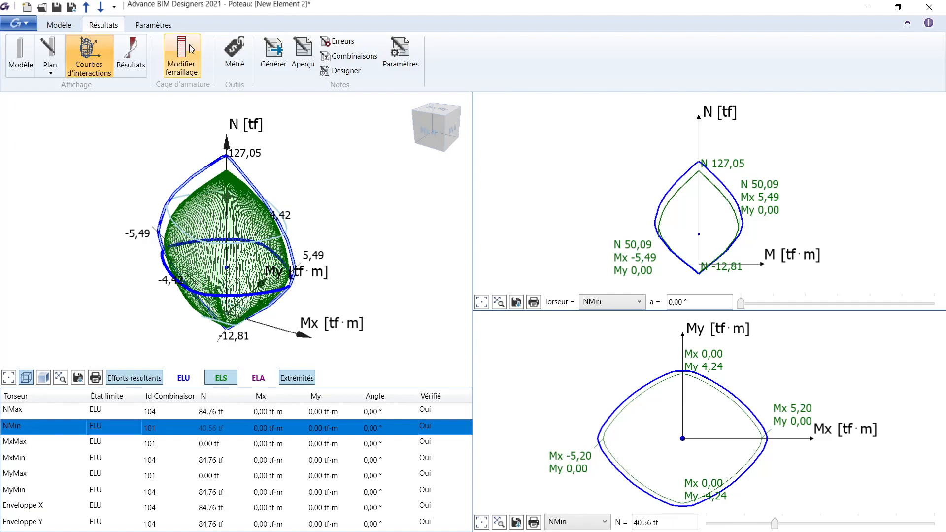
- Preview the calculation report at full screen, read it from geometry through loads and assumptions to reinforcement, and minimise it
left_click(303, 71)
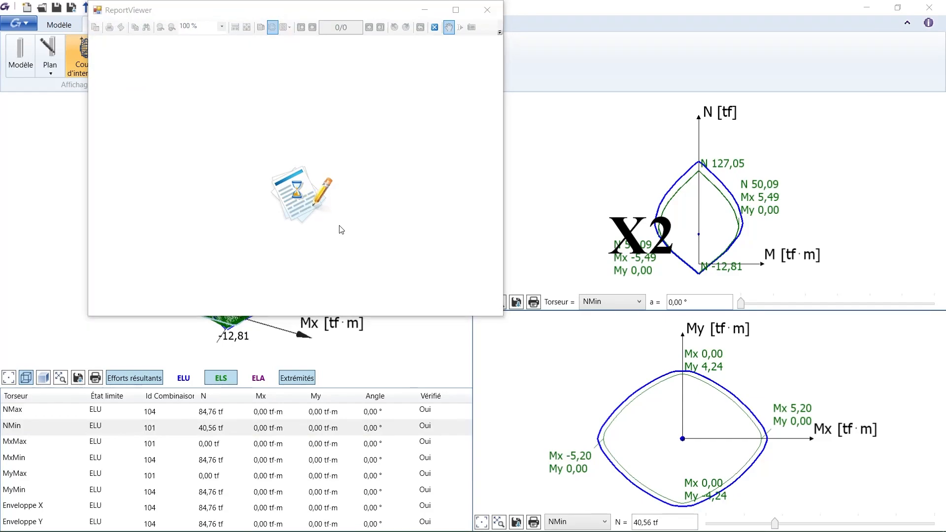
left_click(456, 10)
scroll(650, 179, "down", 15)
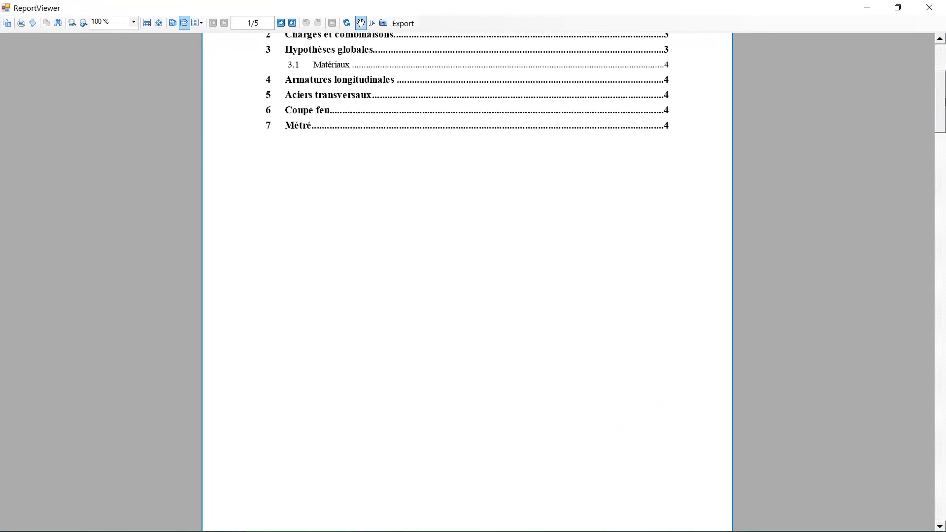
left_click_drag(944, 190, 943, 171)
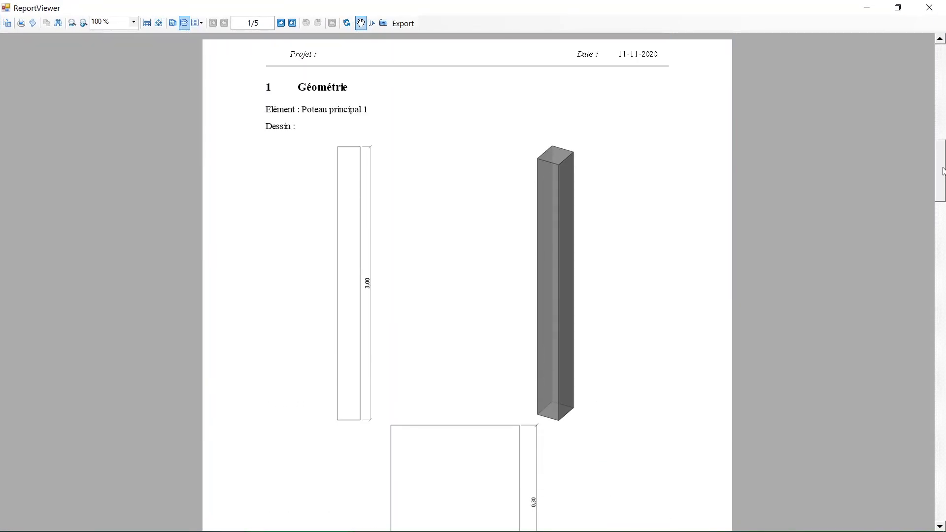
scroll(275, 377, "down", 10)
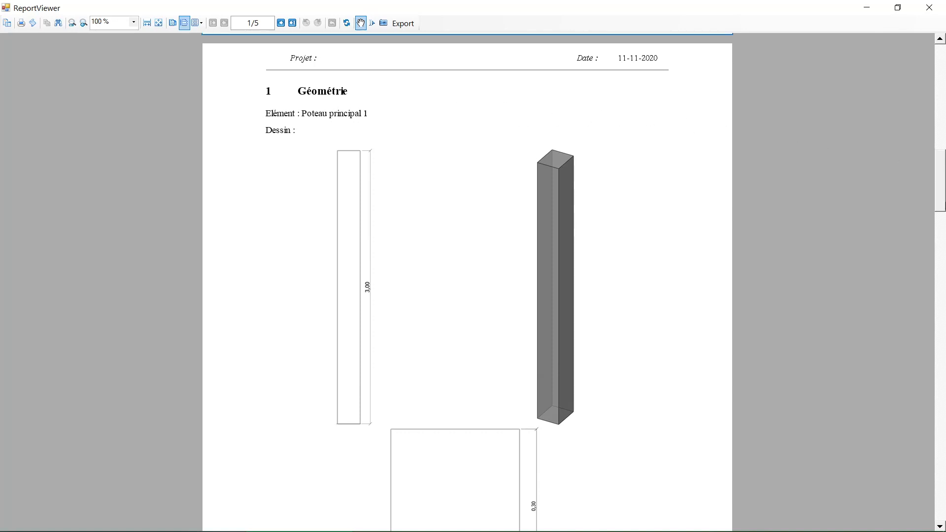
scroll(923, 311, "down", 3)
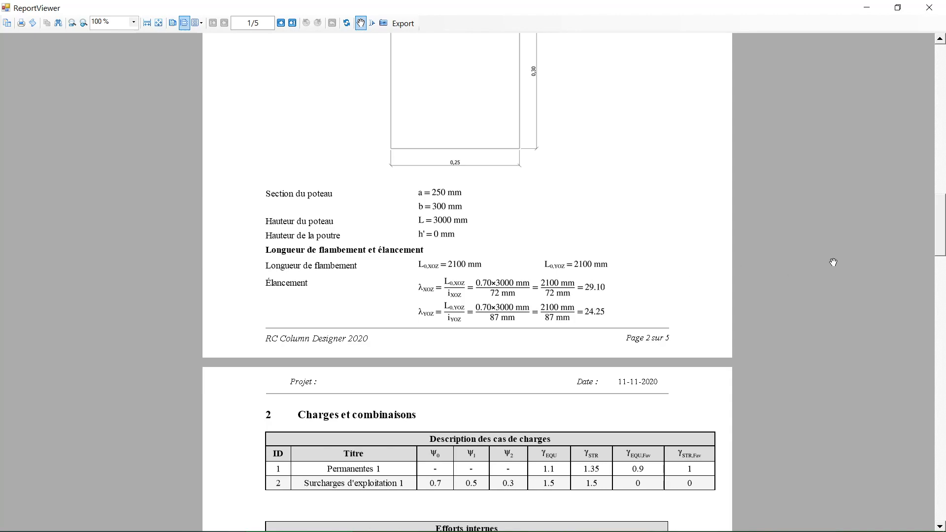
left_click_drag(943, 244, 941, 278)
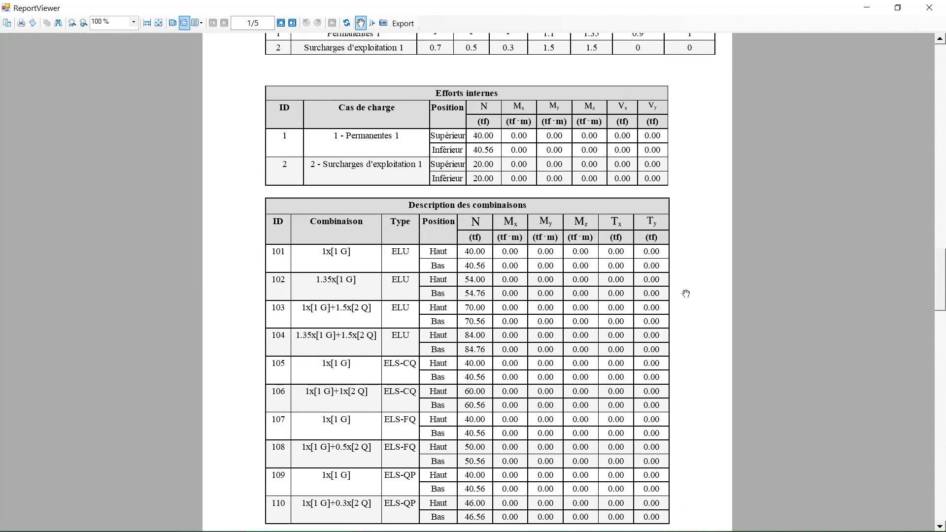
left_click_drag(944, 266, 943, 313)
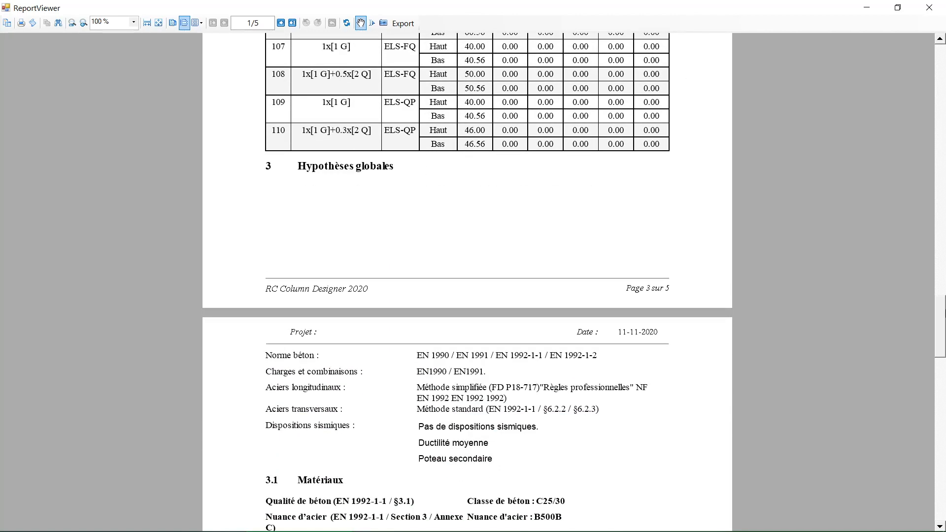
scroll(334, 354, "down", 3)
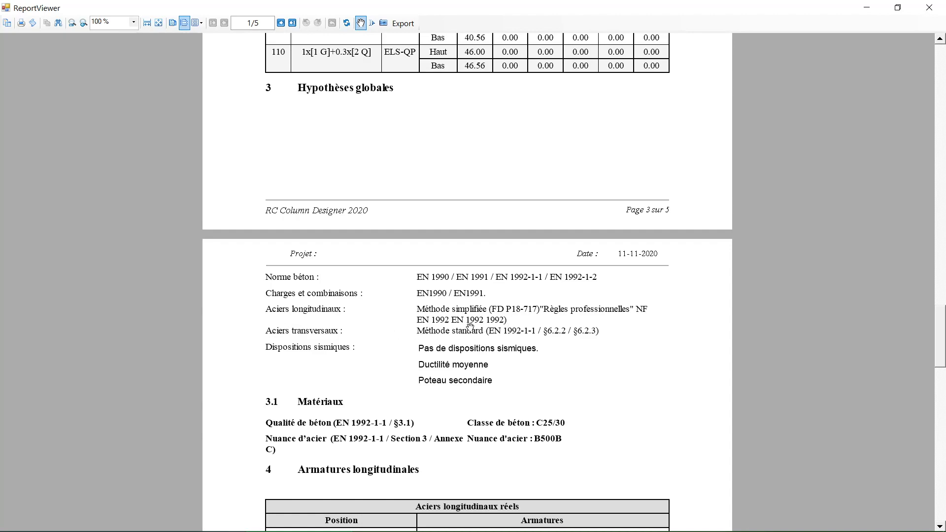
left_click_drag(942, 328, 943, 360)
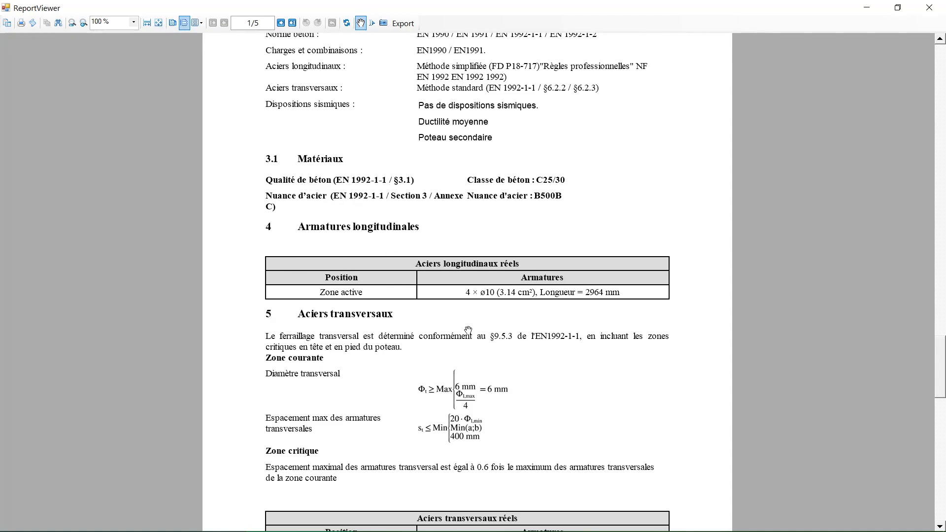
left_click_drag(943, 382, 941, 451)
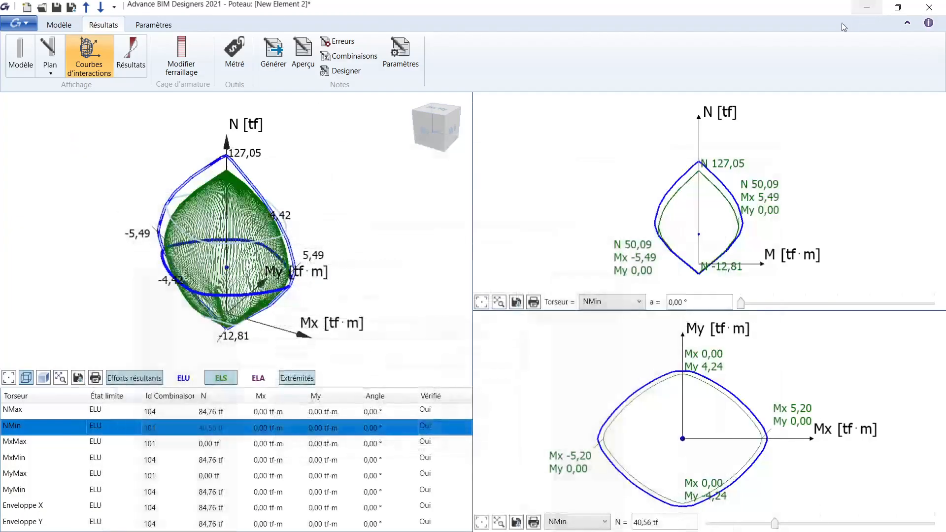
left_click(866, 7)
- Check the unit prices, currency symbols and monetary units offered in the quantity take-off, and close it without changes
left_click(235, 52)
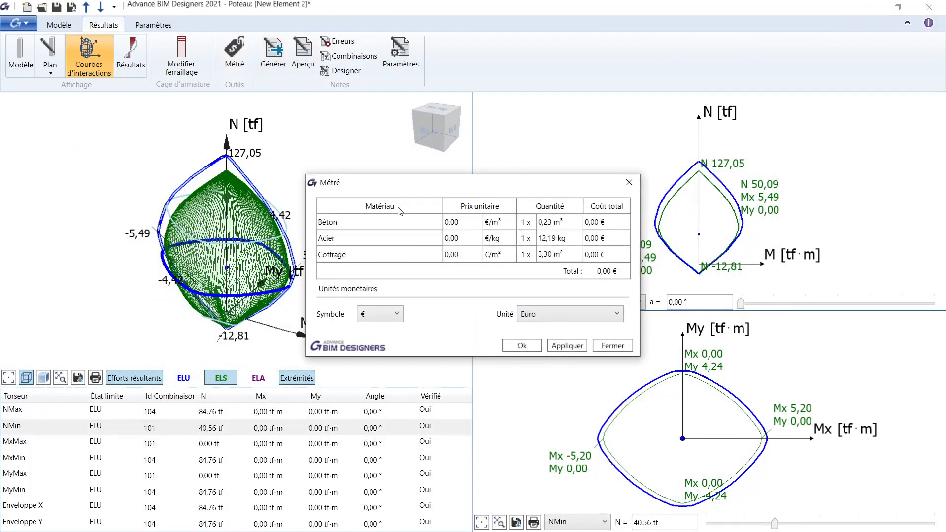
left_click(447, 206)
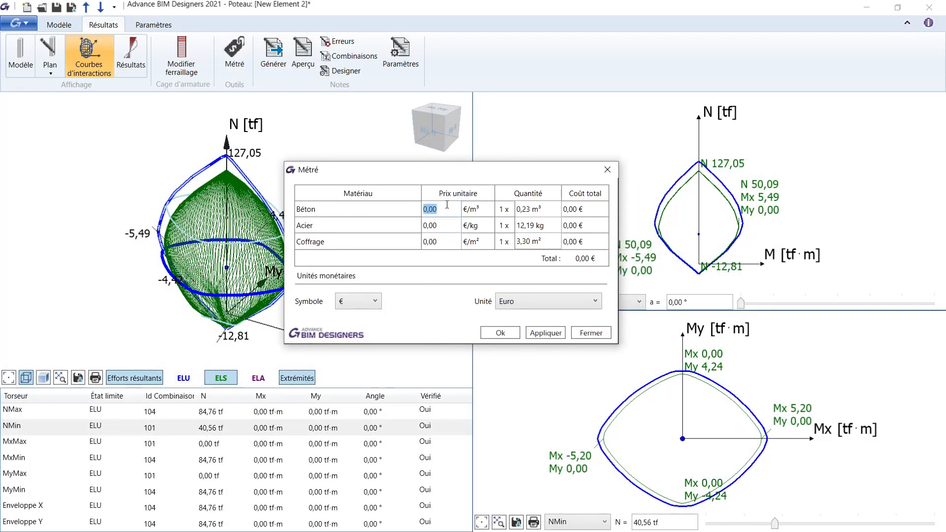
left_click(448, 230)
left_click(449, 245)
left_click(367, 306)
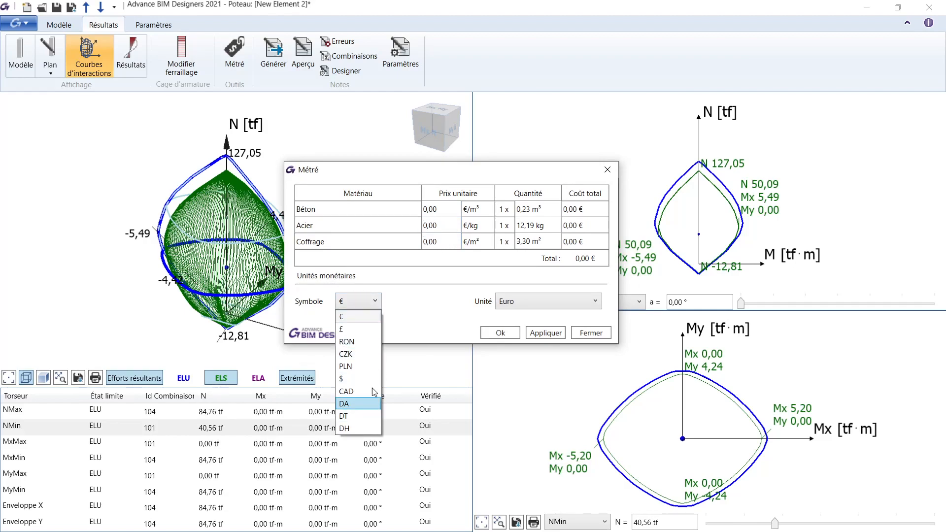
left_click(551, 305)
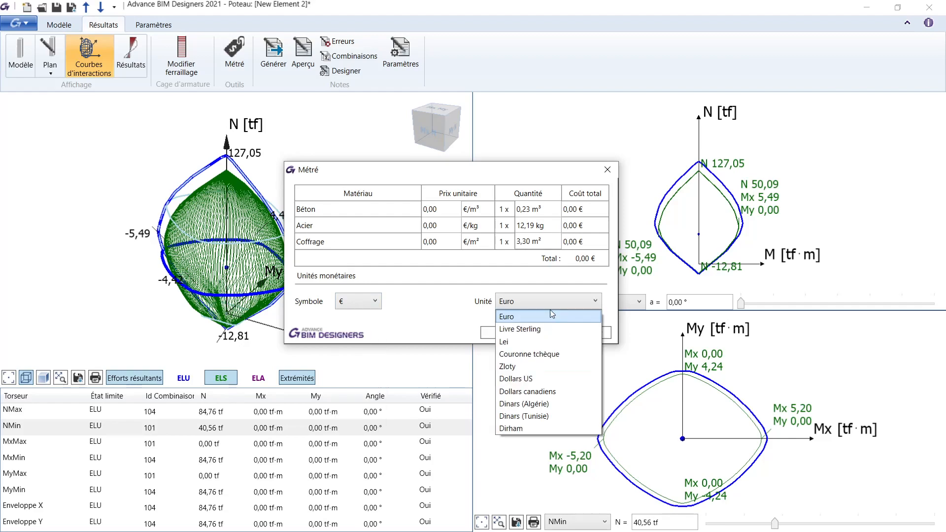
left_click(590, 333)
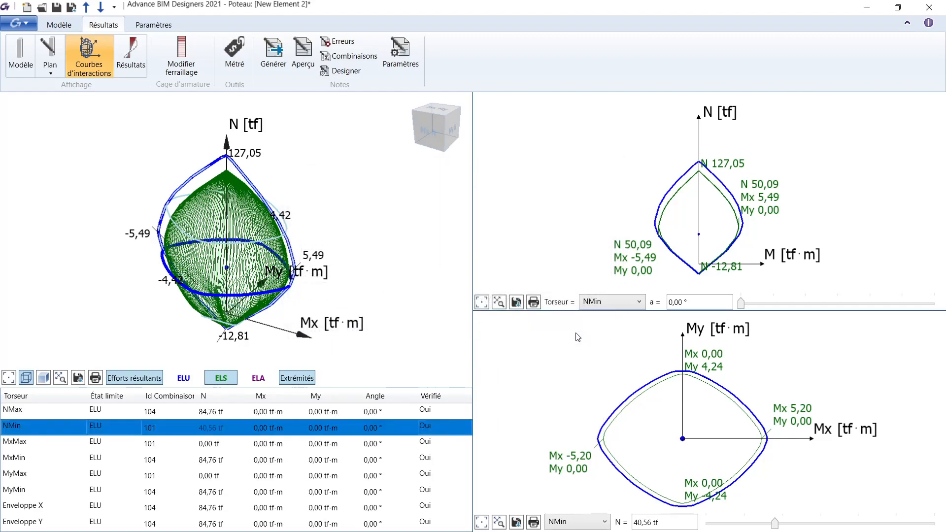